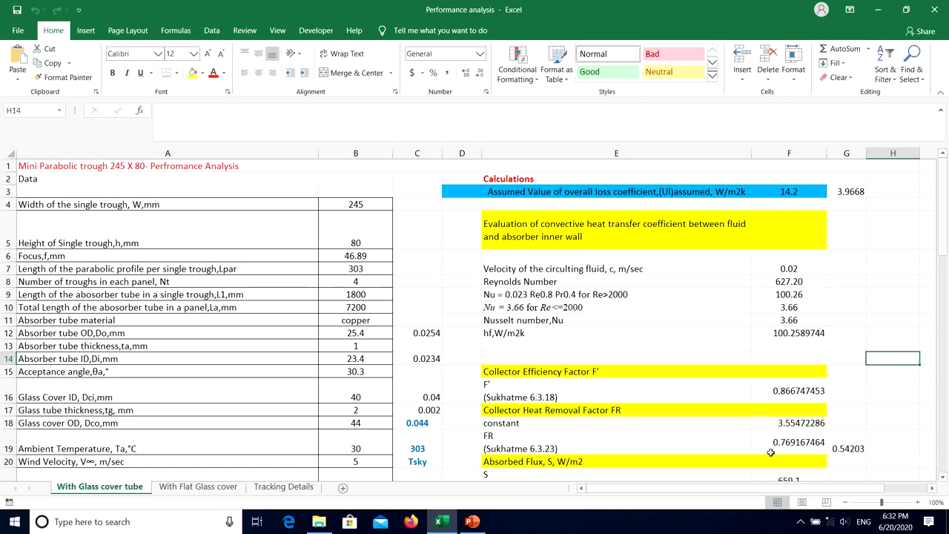
Set the font size of the entire With Glass cover tube worksheet to 16.
left_click(194, 58)
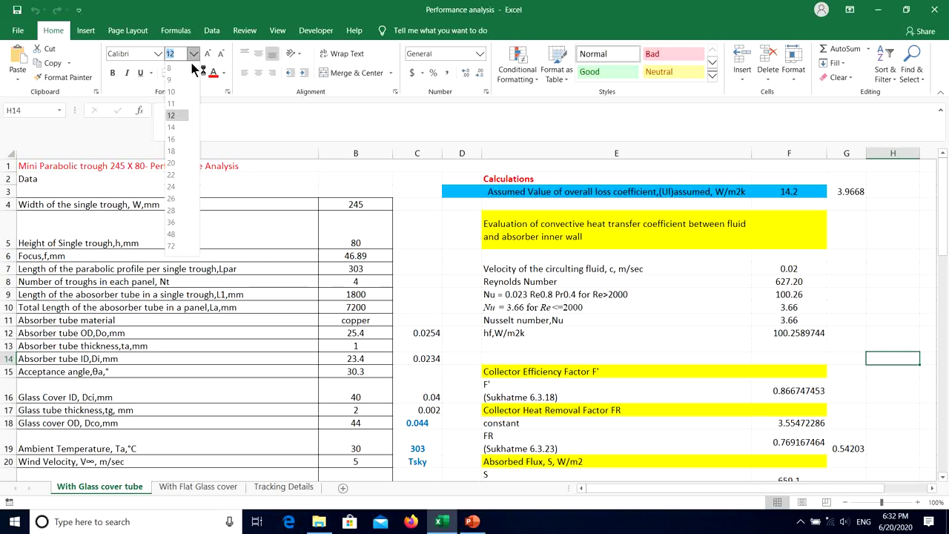
left_click(170, 140)
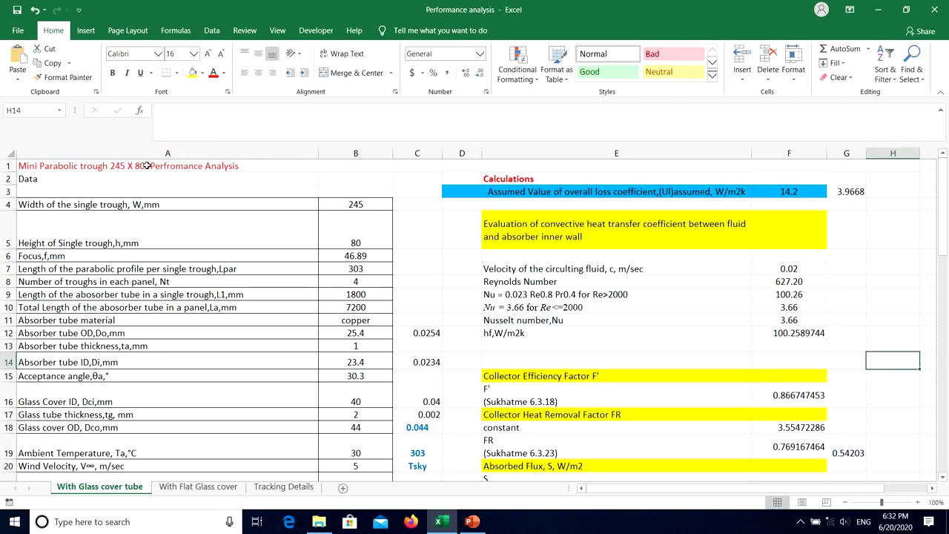
key("ctrl+a")
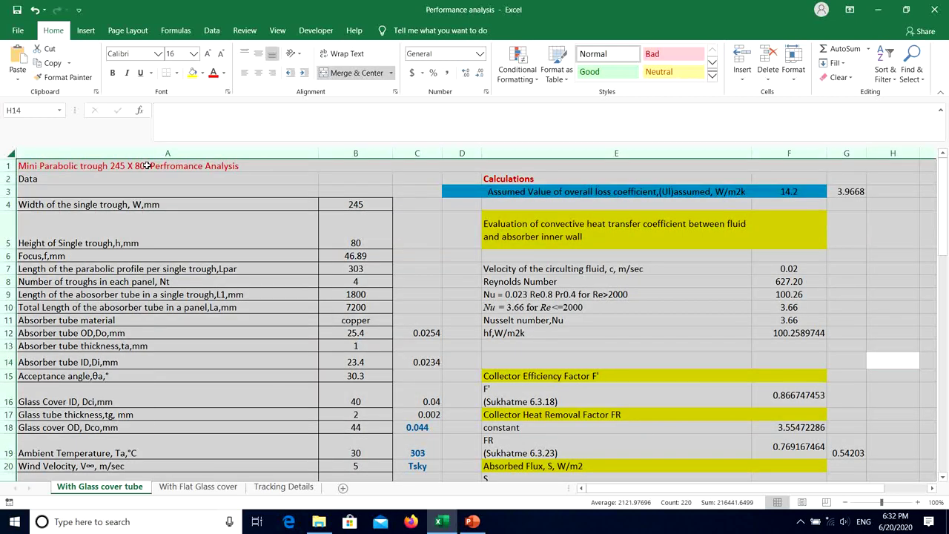
left_click(193, 53)
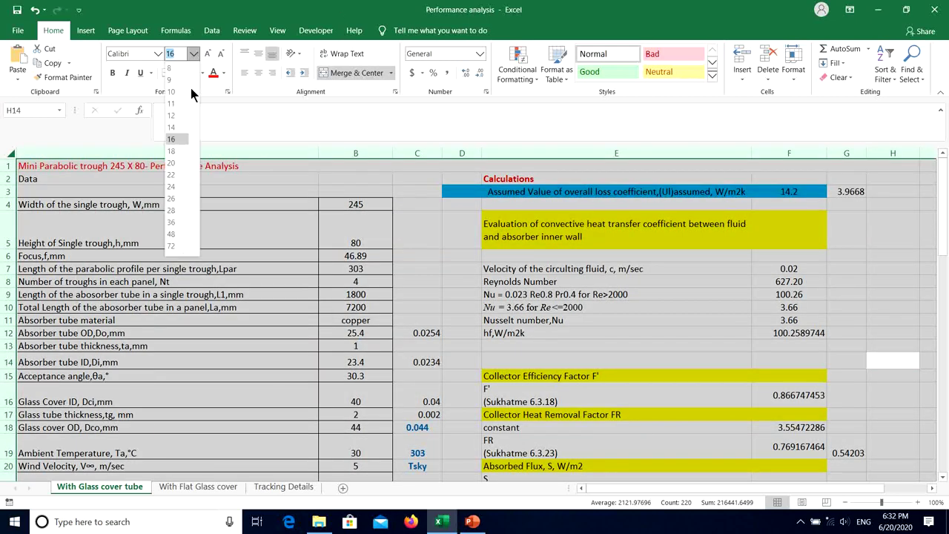
left_click(172, 139)
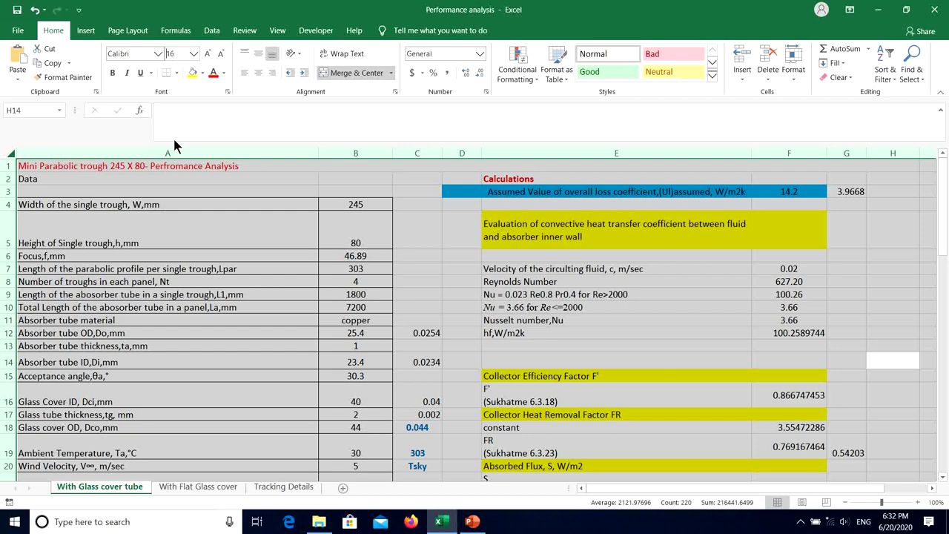
left_click(885, 189)
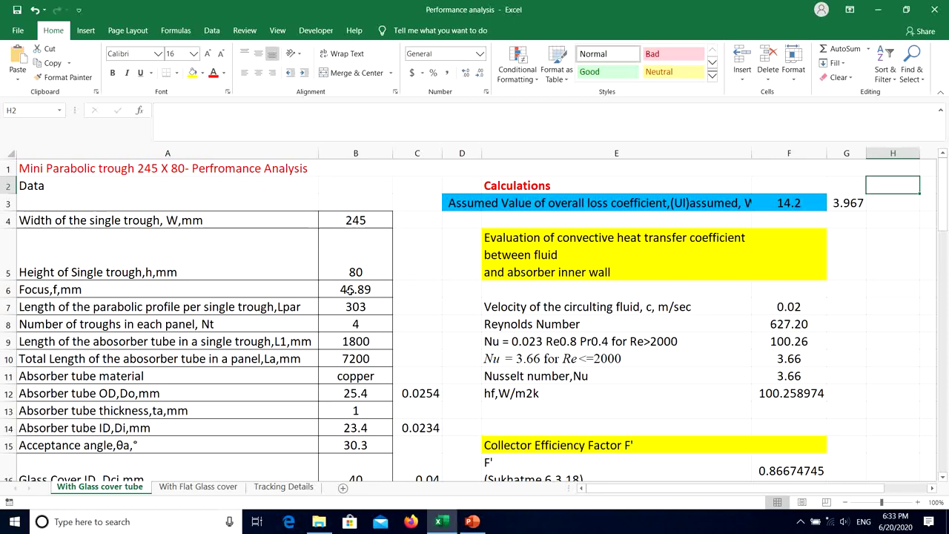
Examine the parabolic trough input data in columns A and B, from trough dimensions through fluid properties, location, radiation and emissivity values.
scroll(351, 429, "down", 9)
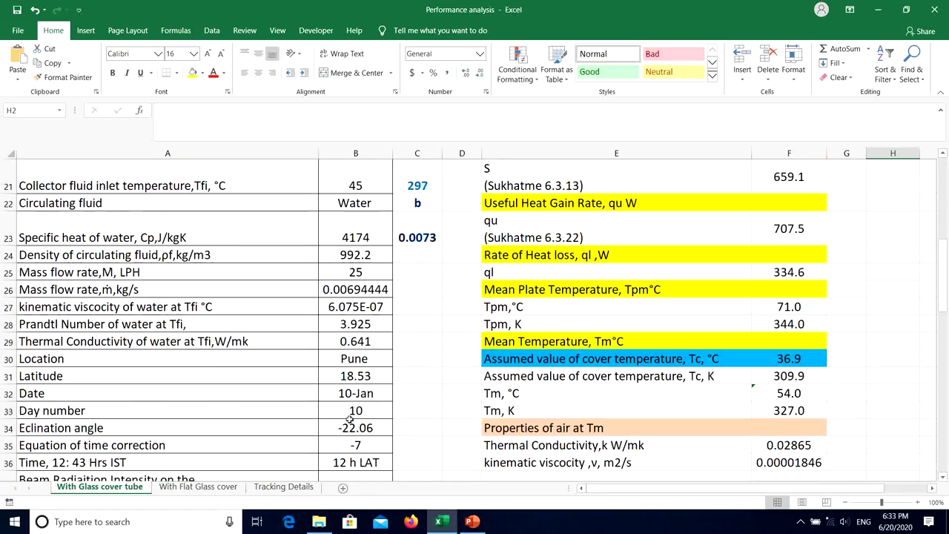
scroll(349, 417, "down", 5)
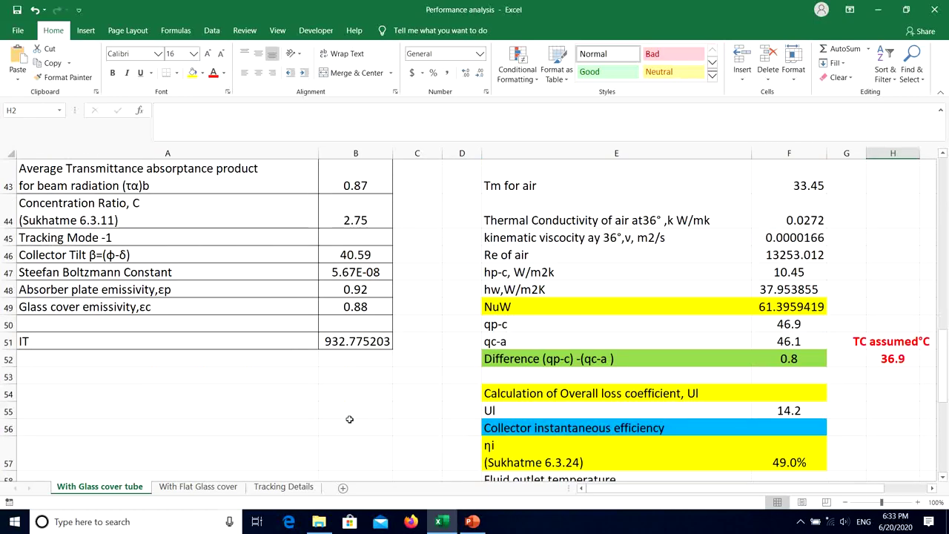
scroll(349, 419, "up", 4)
scroll(349, 419, "up", 10)
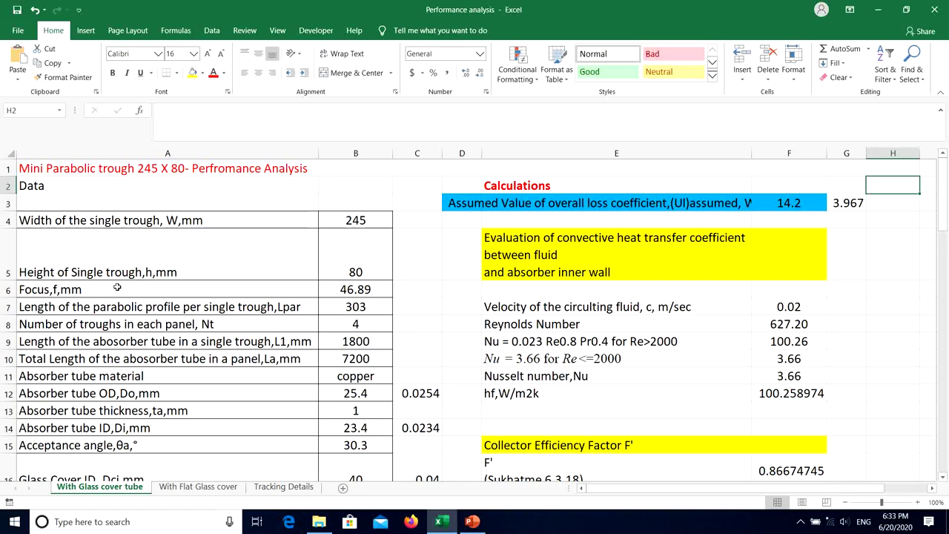
scroll(117, 286, "down", 1)
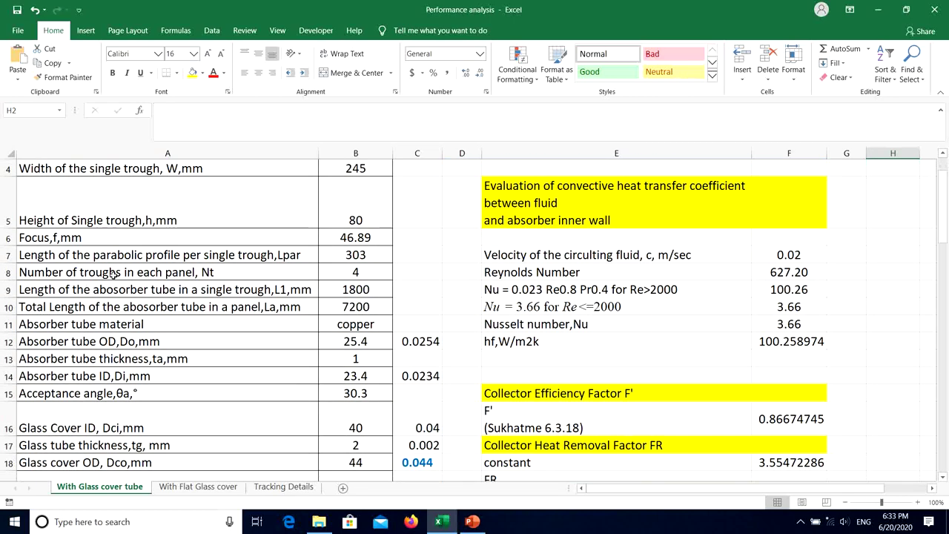
scroll(111, 272, "down", 1)
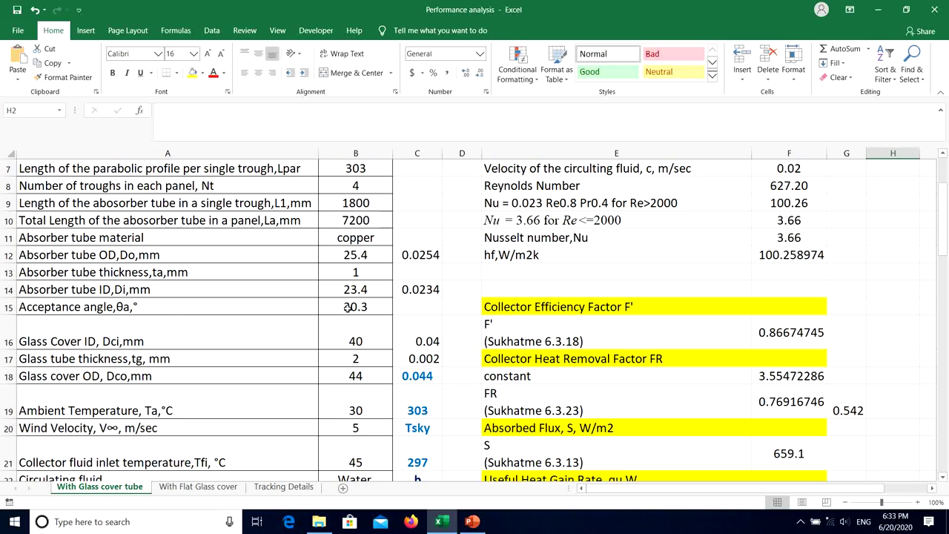
scroll(347, 307, "down", 1)
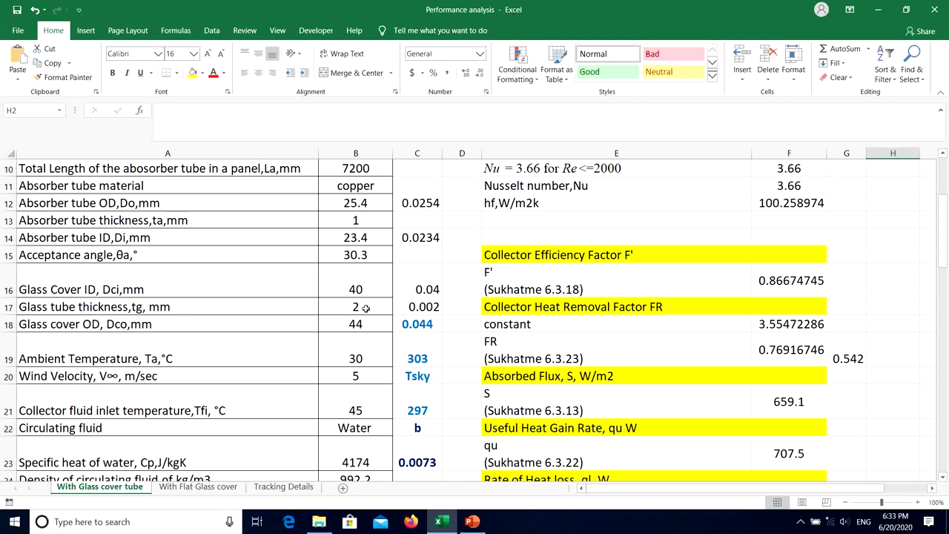
scroll(365, 307, "down", 1)
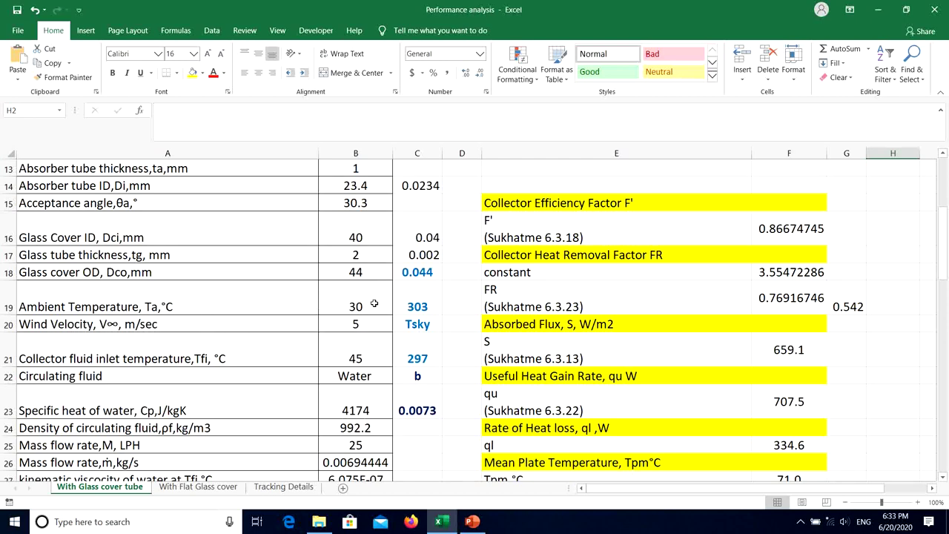
scroll(374, 304, "down", 1)
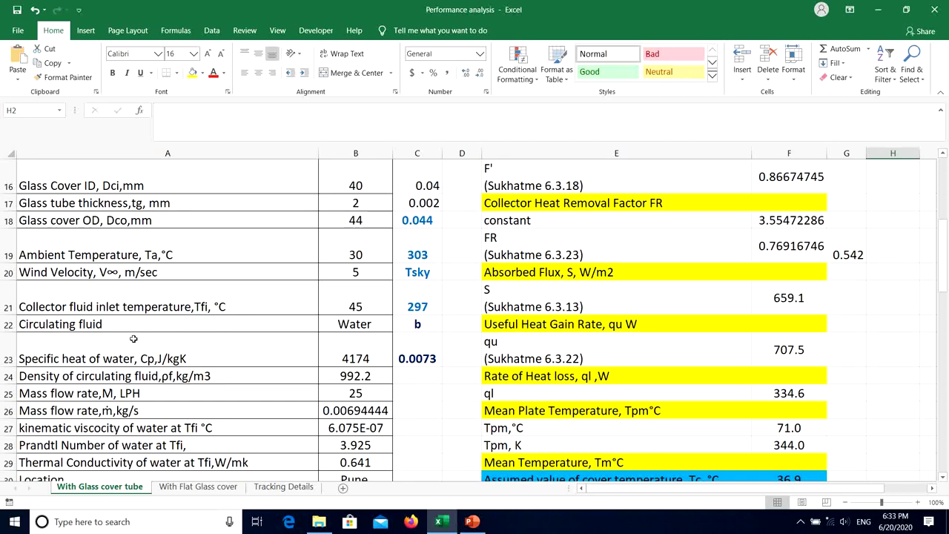
scroll(149, 330, "down", 1)
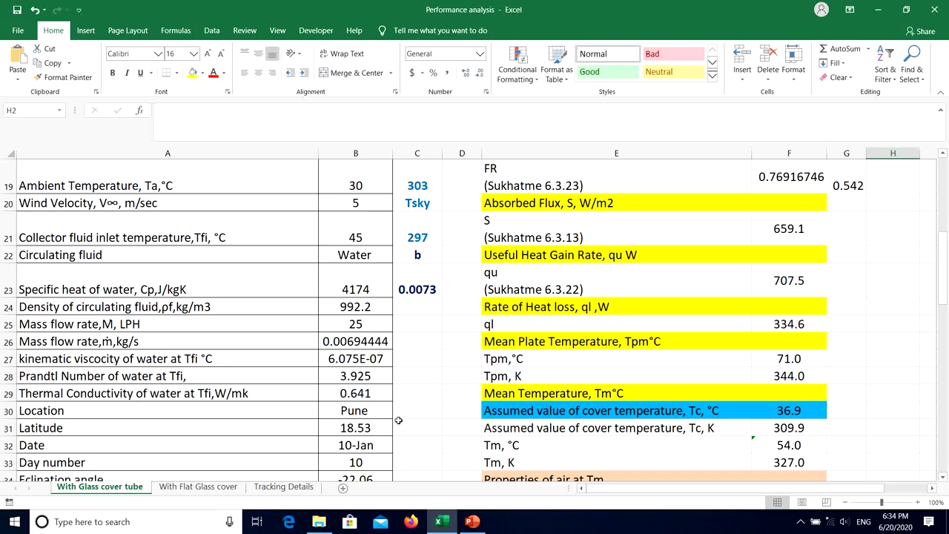
scroll(385, 412, "down", 1)
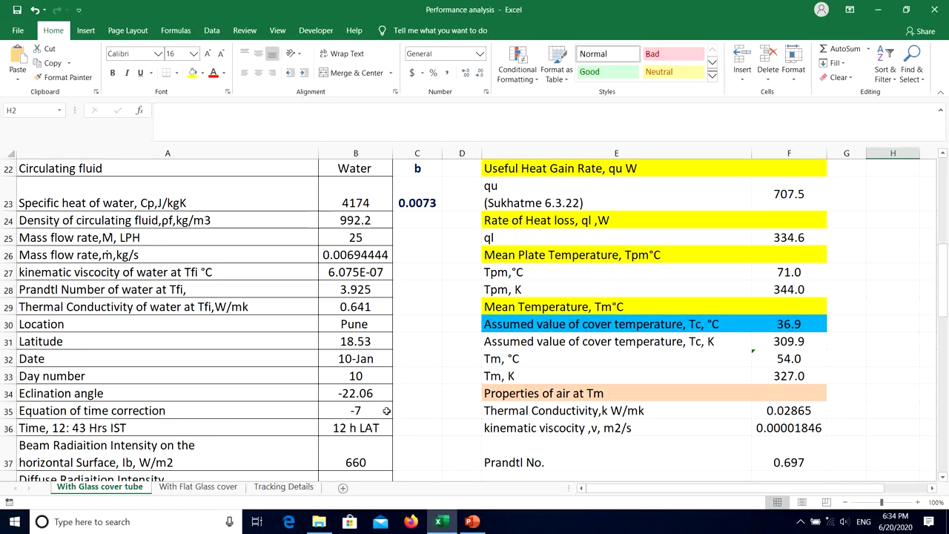
scroll(386, 410, "down", 1)
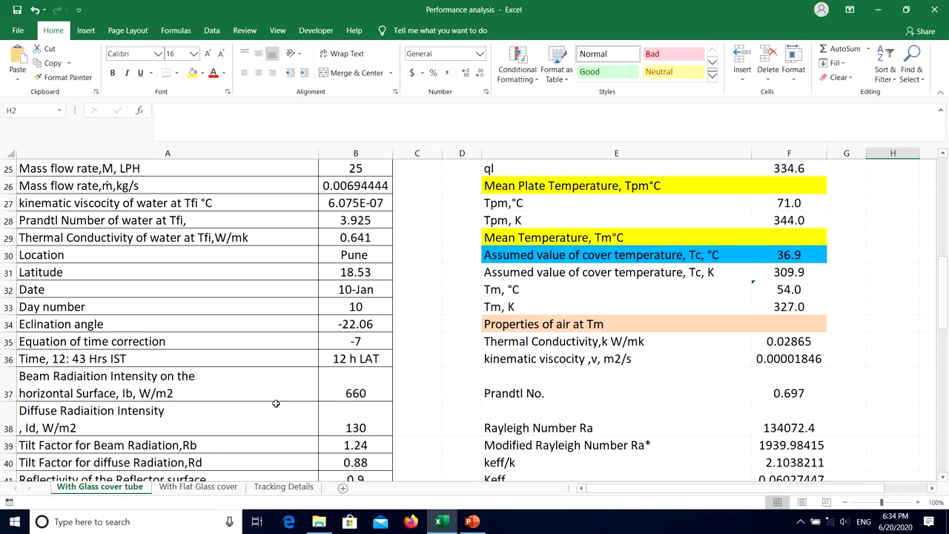
scroll(276, 404, "down", 1)
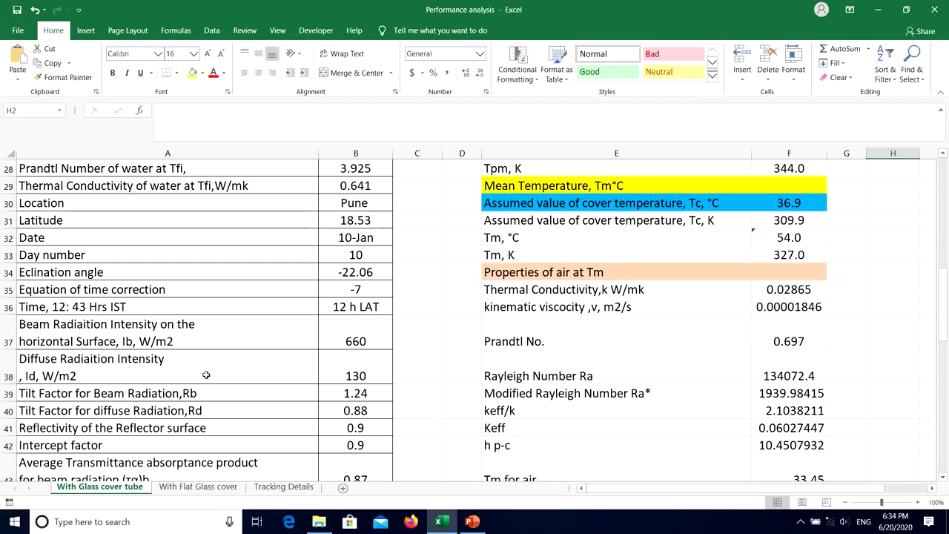
scroll(254, 358, "down", 1)
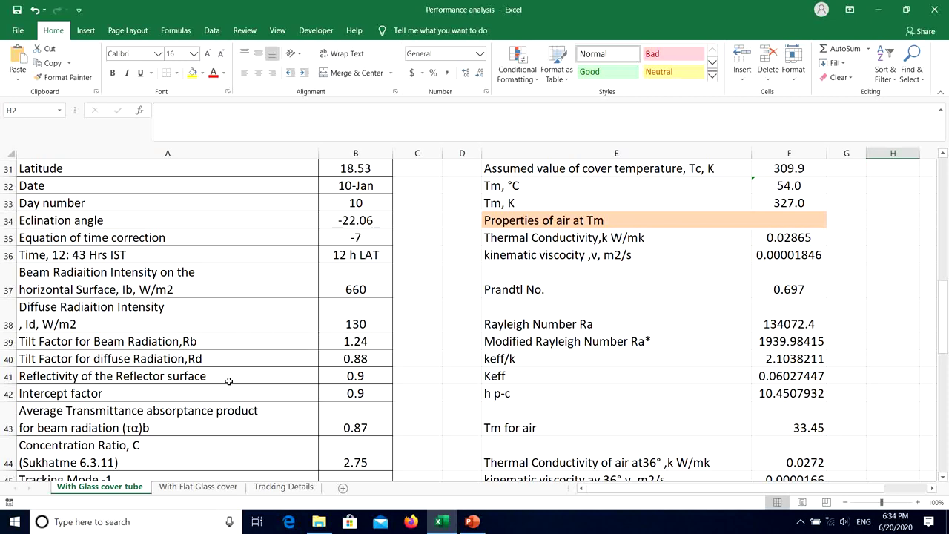
scroll(229, 381, "down", 2)
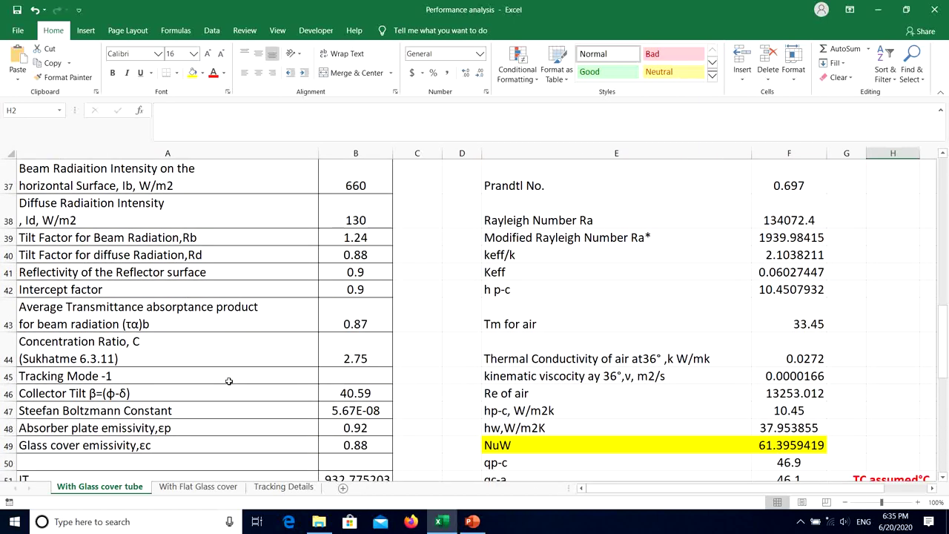
scroll(229, 381, "down", 1)
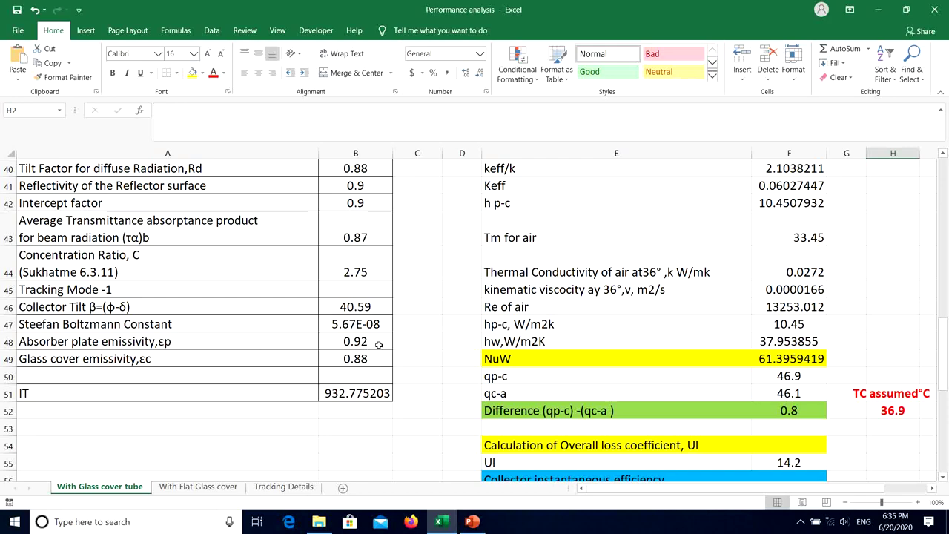
Set the assumed overall loss coefficient (Ul) in cell F3 to 8 W/m2K.
scroll(377, 346, "up", 11)
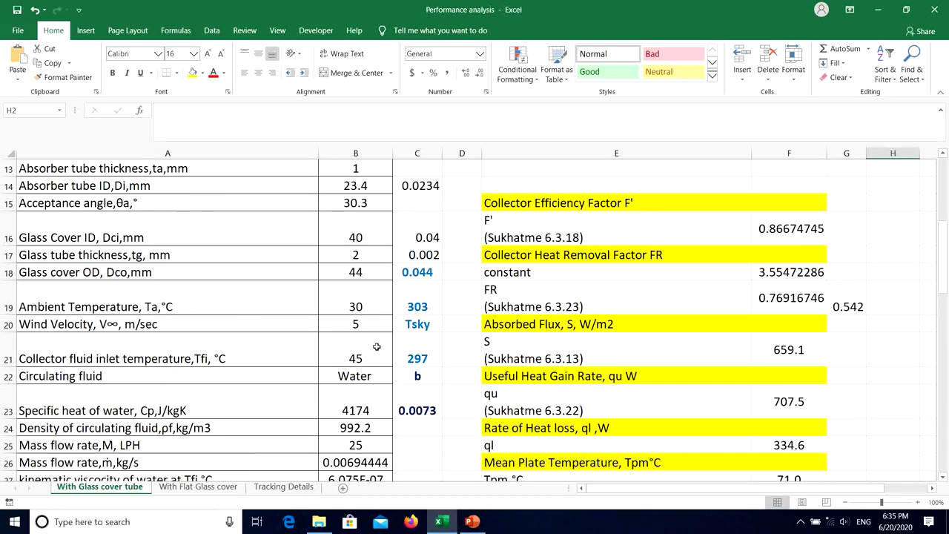
scroll(464, 272, "up", 2)
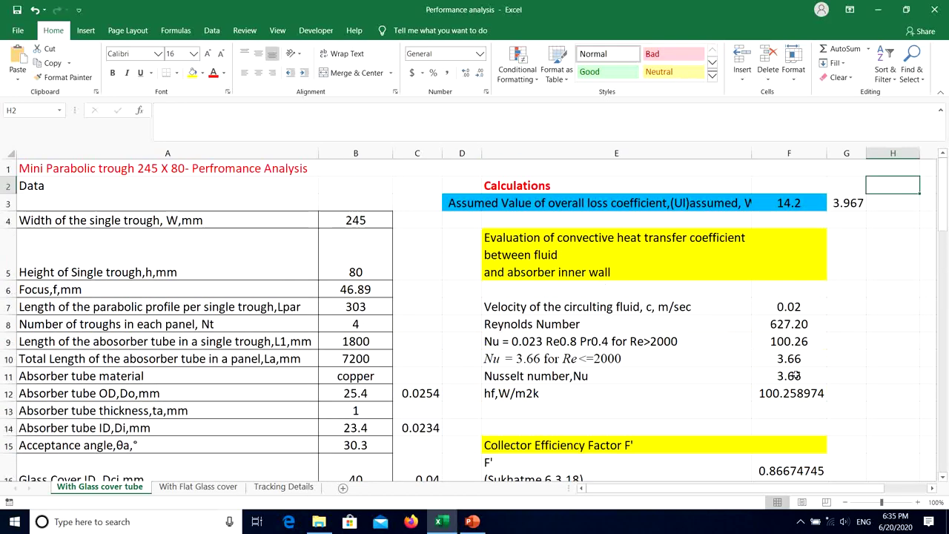
left_click(932, 488)
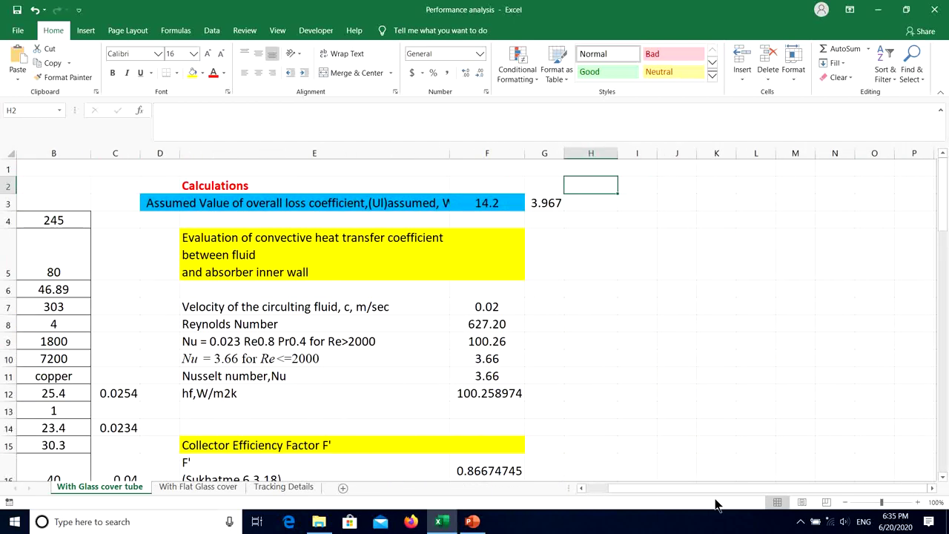
left_click(582, 489)
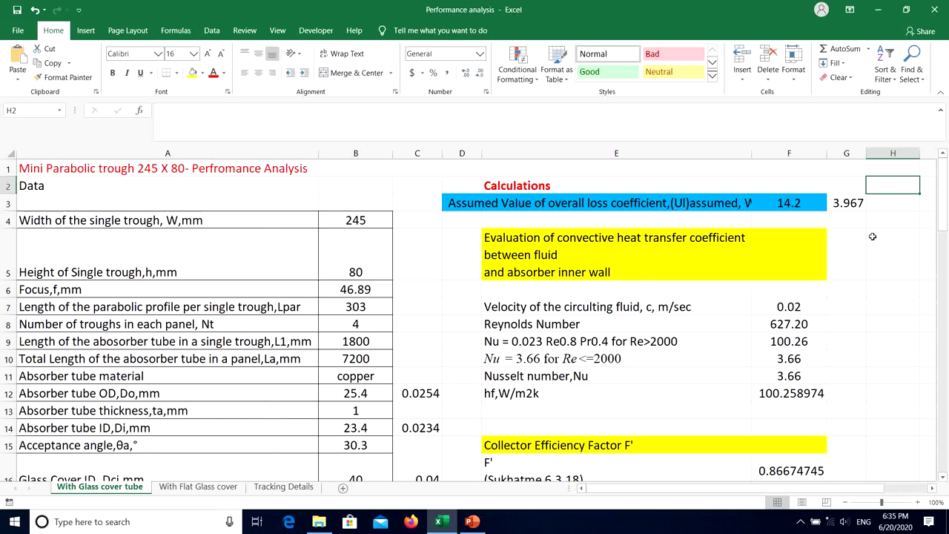
left_click(794, 206)
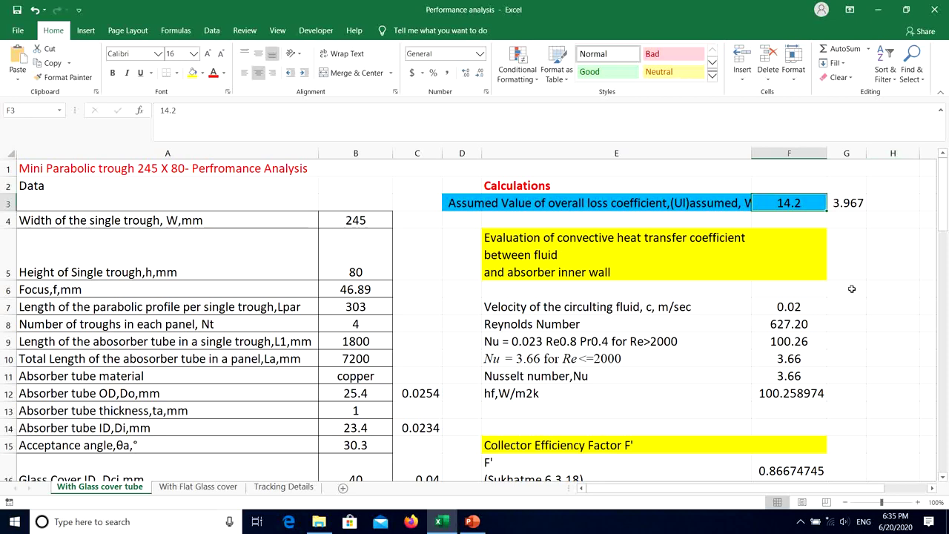
type("8")
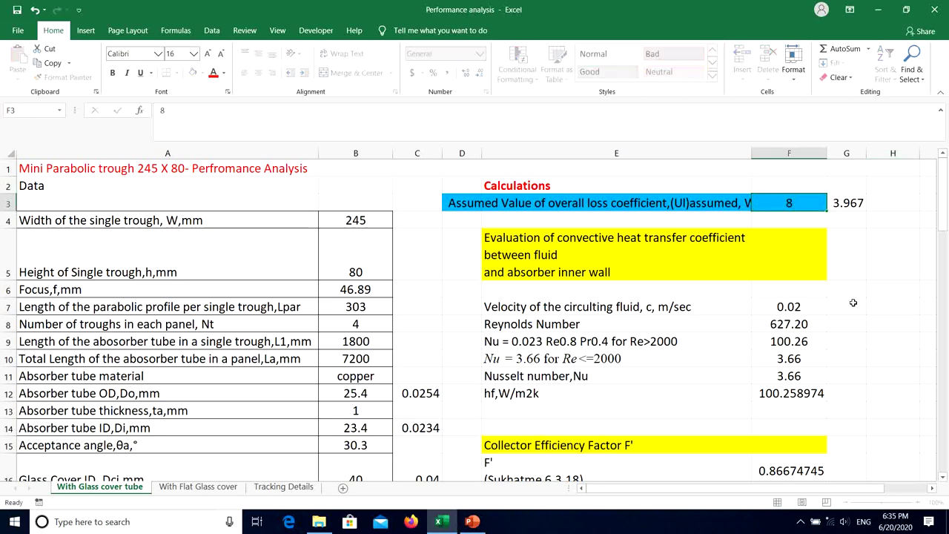
left_click(850, 305)
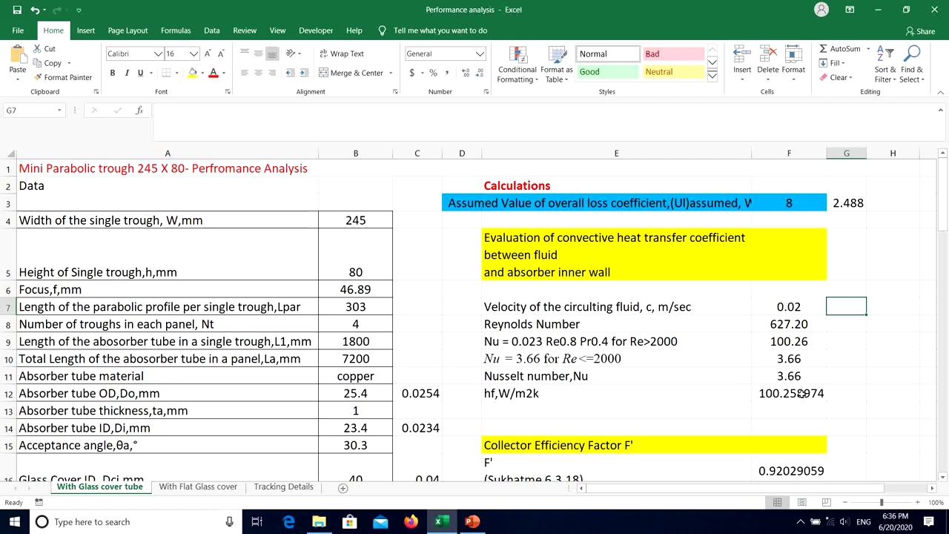
Examine the calculations from the convective heat transfer coefficient through efficiency factor, heat removal factor, absorbed flux, heat gain, heat loss and mean plate temperature.
scroll(801, 393, "down", 2)
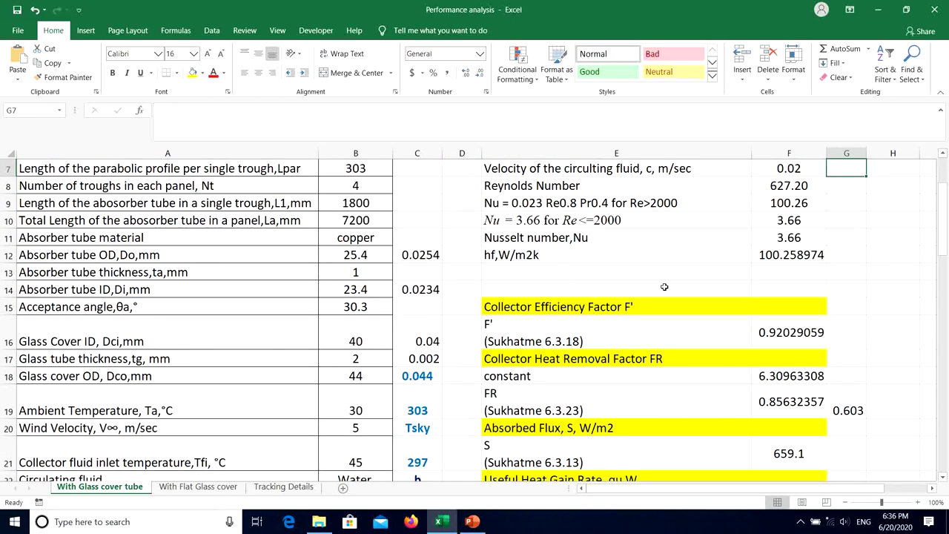
scroll(665, 287, "down", 1)
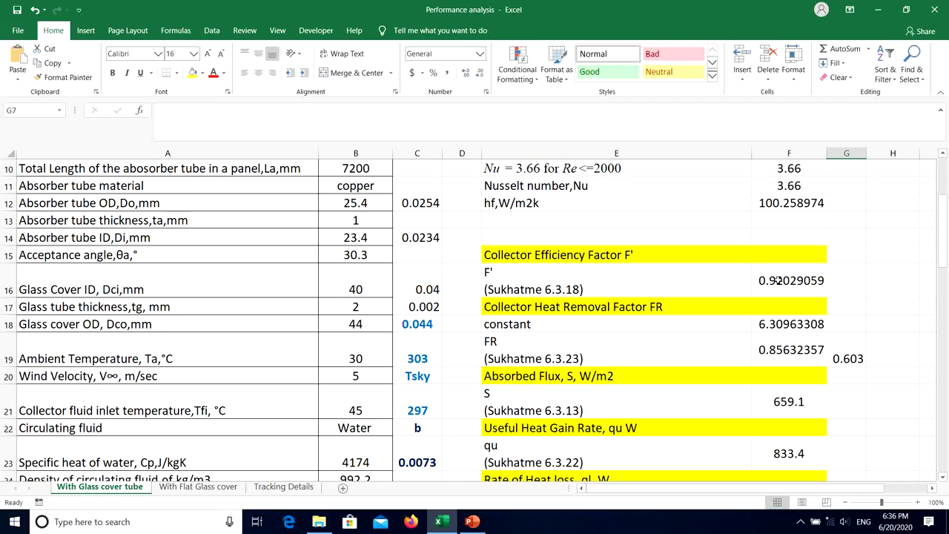
scroll(776, 280, "down", 1)
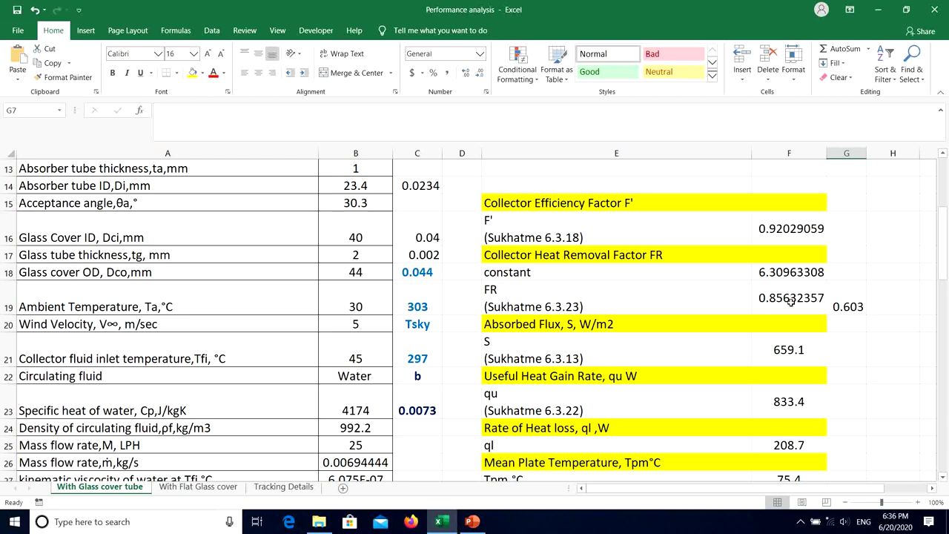
scroll(791, 300, "down", 1)
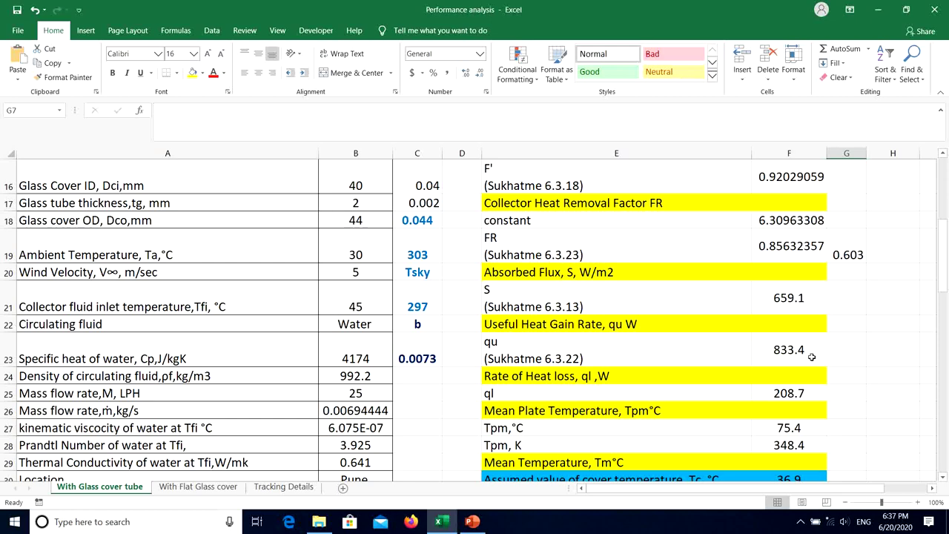
scroll(812, 357, "down", 1)
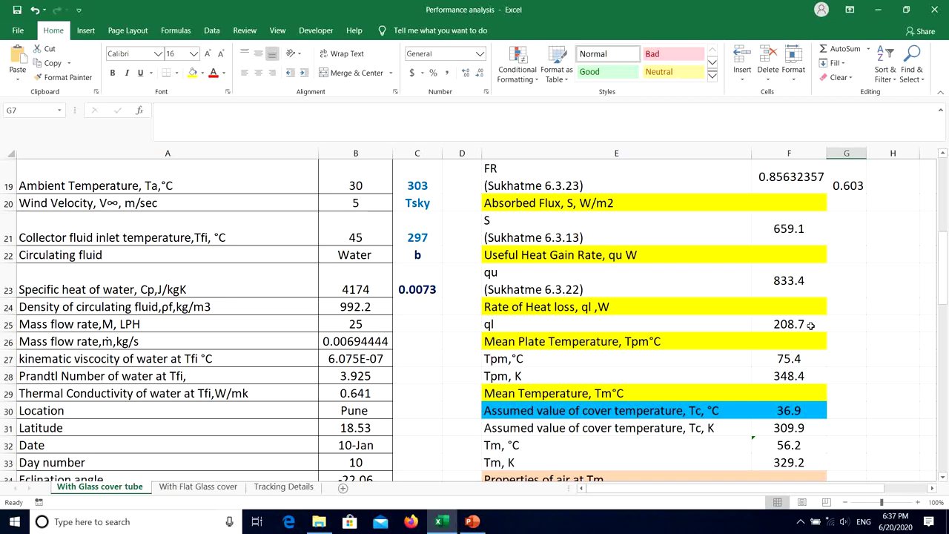
scroll(810, 325, "down", 1)
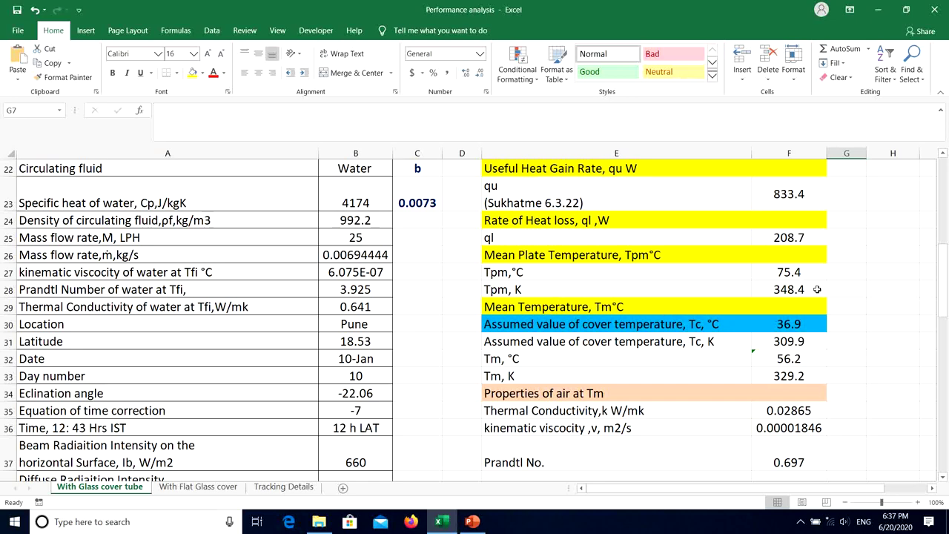
scroll(816, 289, "down", 1)
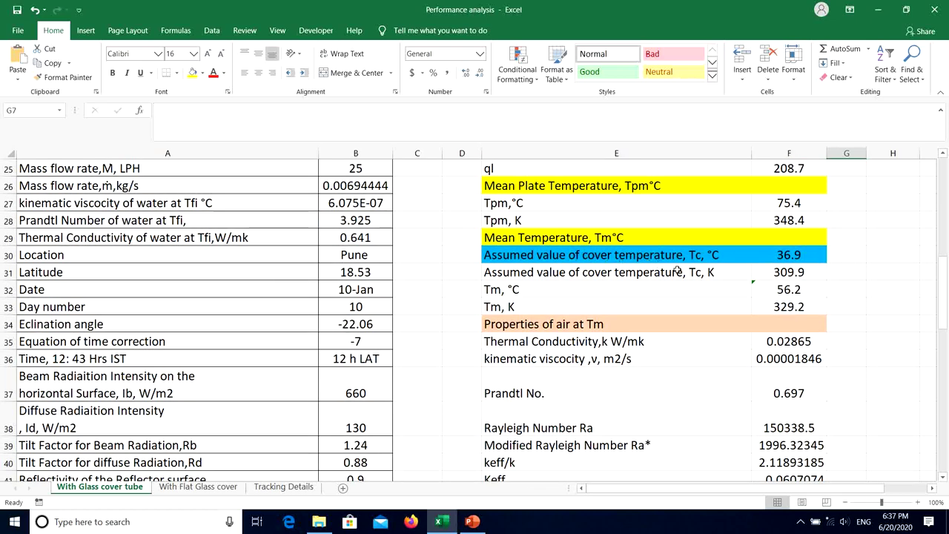
Set the assumed cover temperature (Tc) in cell F30 directly to 38 °C.
left_click(792, 257)
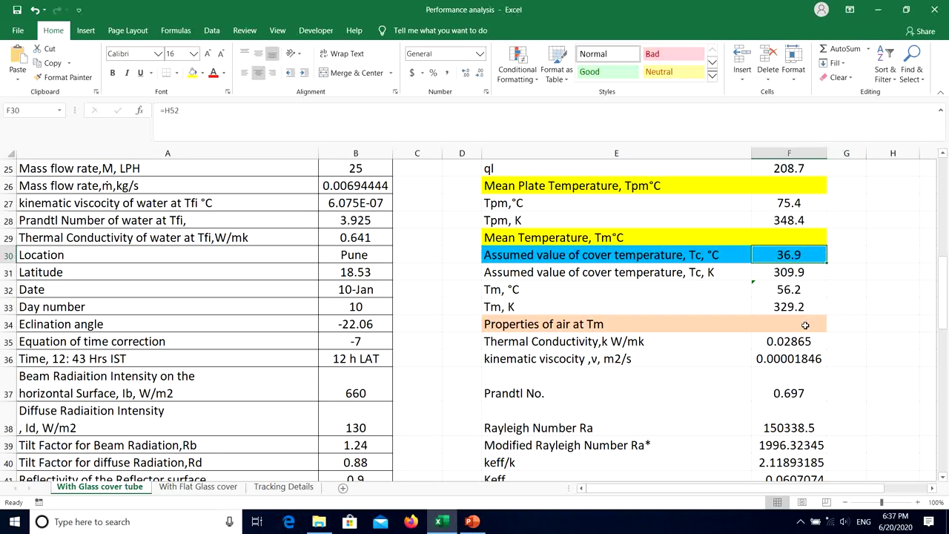
type("38")
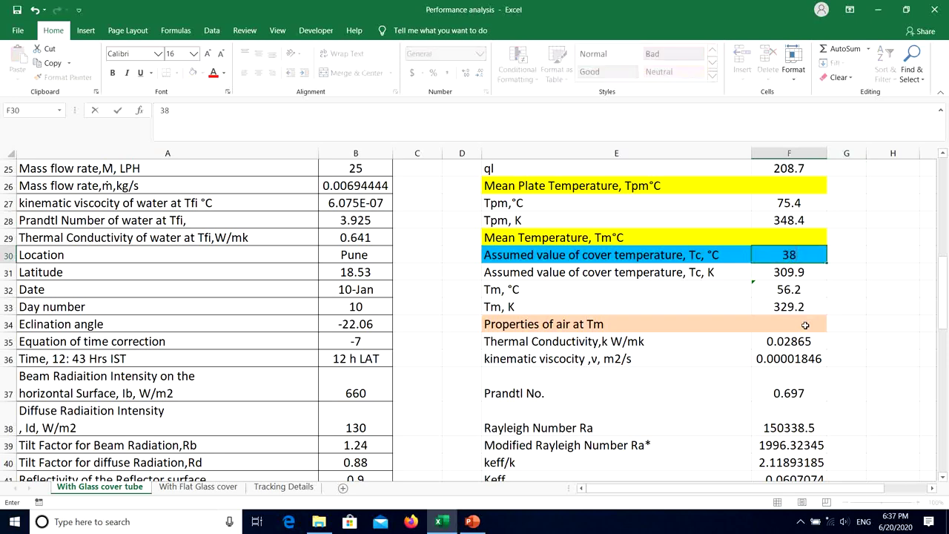
left_click(864, 295)
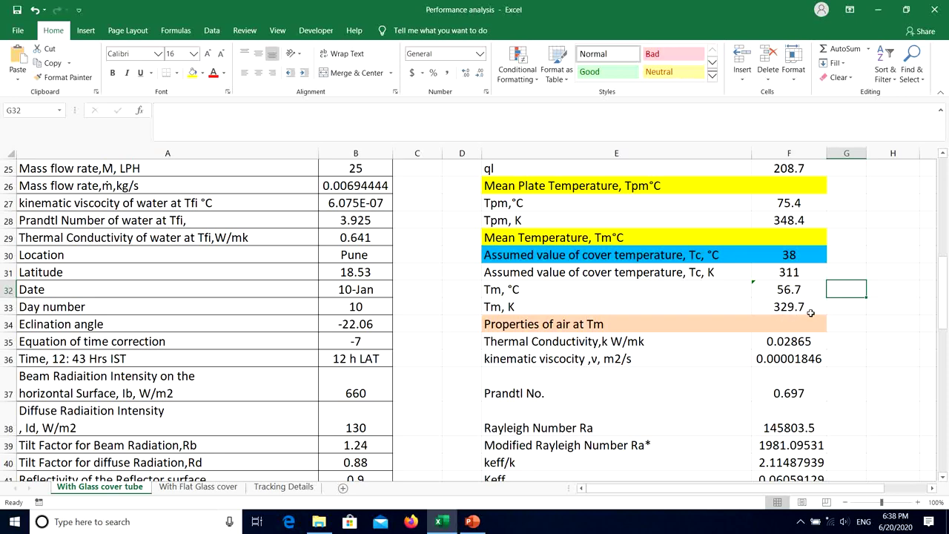
Review the calculations from the air properties at Tm through the qp-c and qc-a difference, overall loss coefficient, instantaneous efficiency and fluid outlet temperature.
scroll(810, 312, "down", 1)
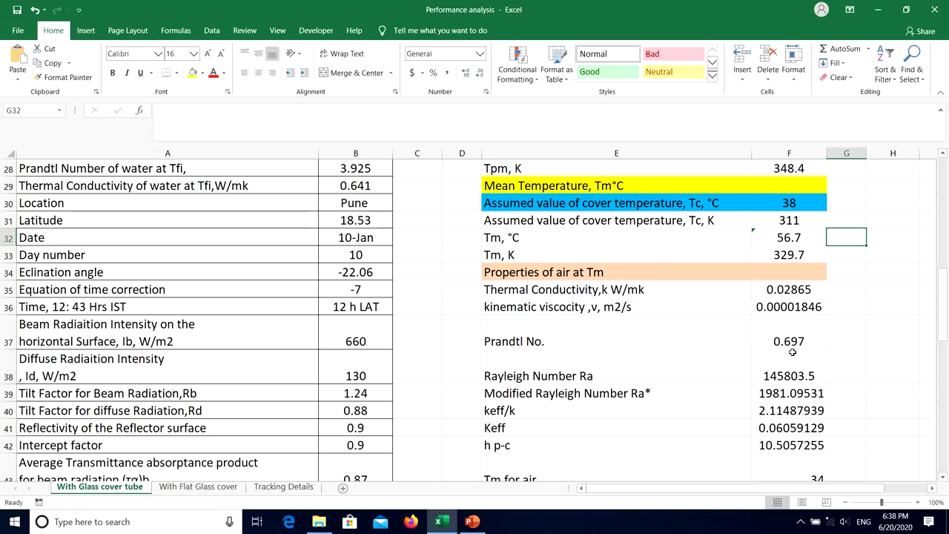
scroll(792, 352, "down", 1)
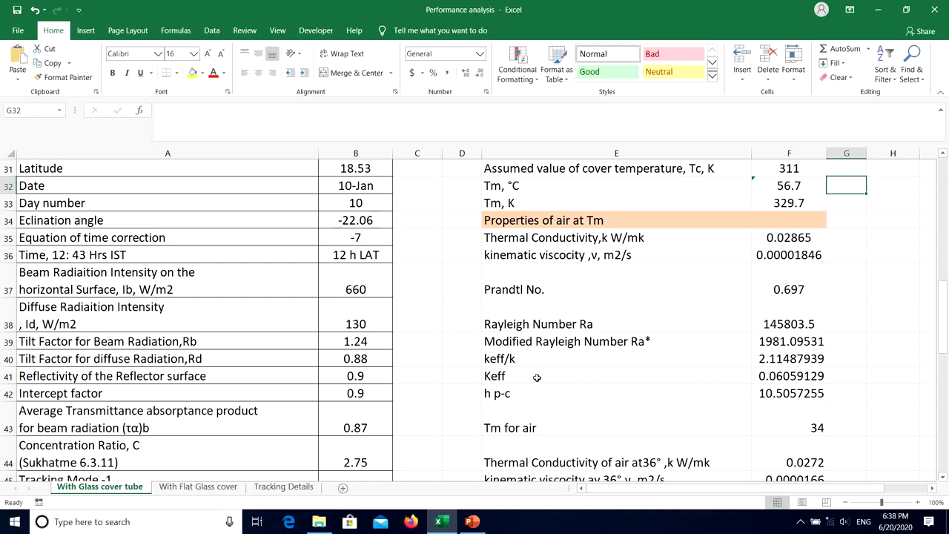
scroll(536, 378, "down", 1)
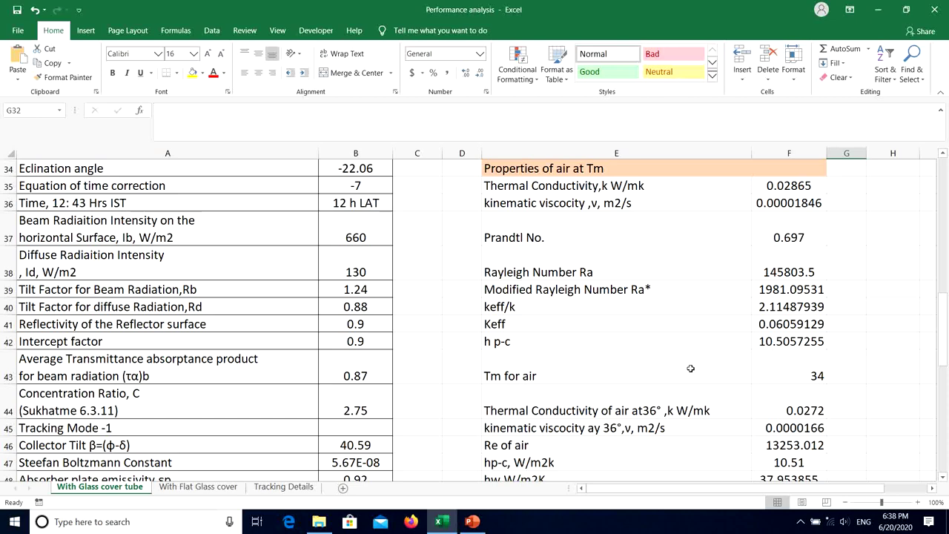
scroll(690, 368, "down", 1)
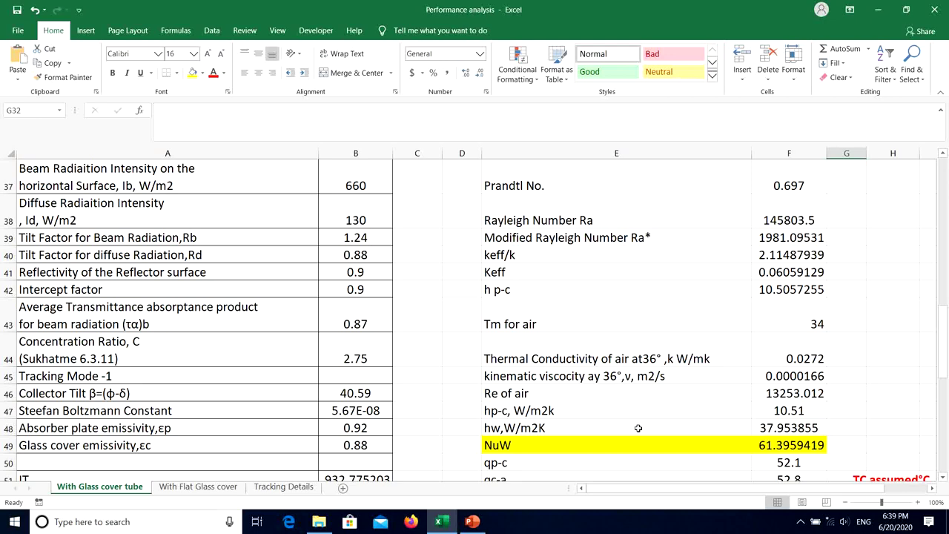
scroll(637, 427, "down", 2)
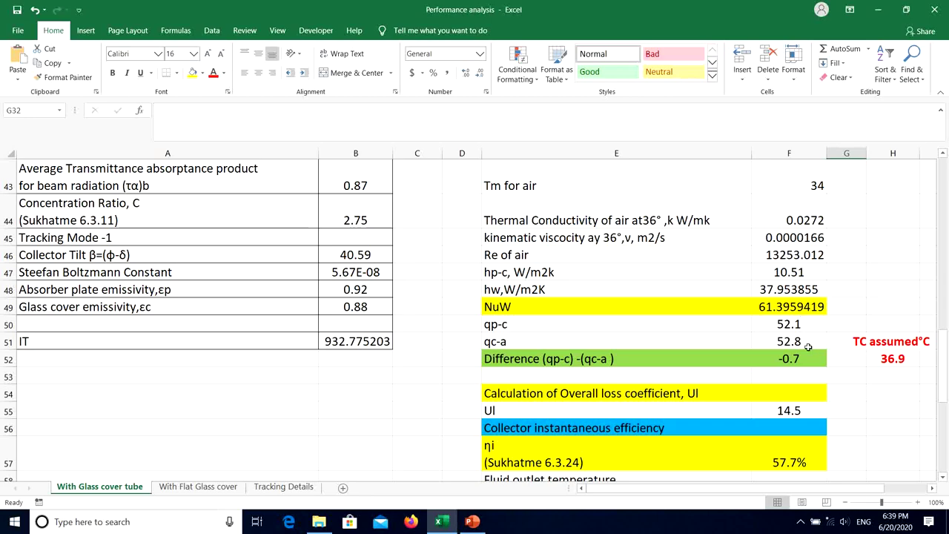
scroll(808, 347, "down", 1)
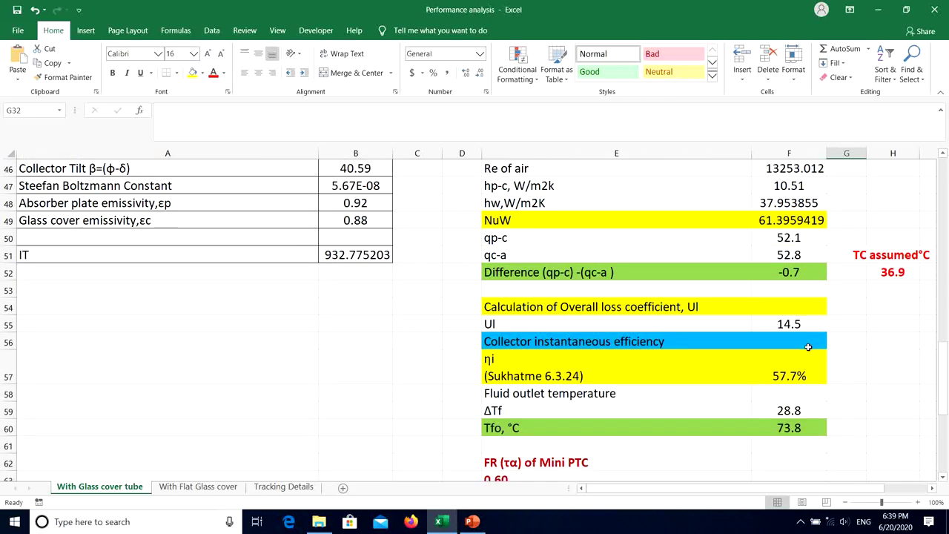
Link the assumed cover temperature in cell F30 to the TC assumed value with the formula =H52.
scroll(807, 346, "up", 5)
scroll(805, 343, "up", 5)
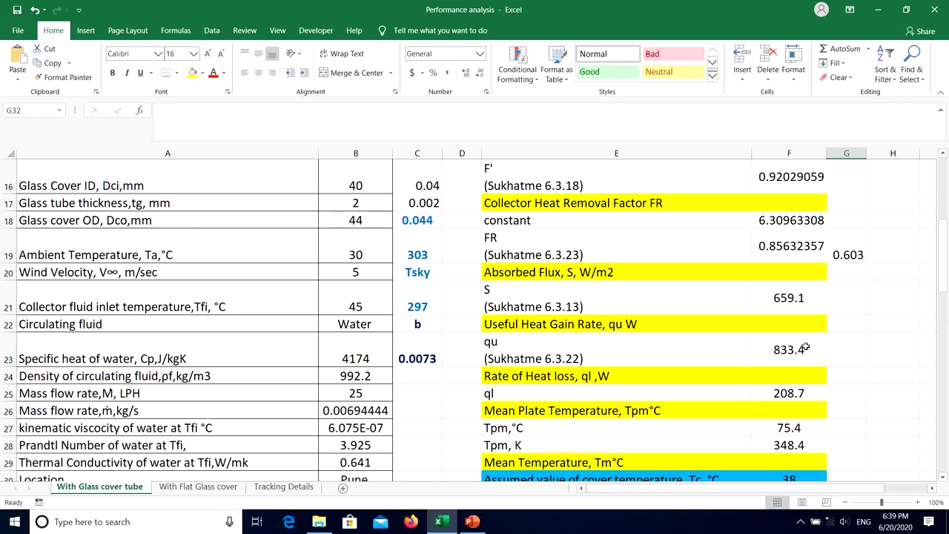
scroll(805, 343, "down", 3)
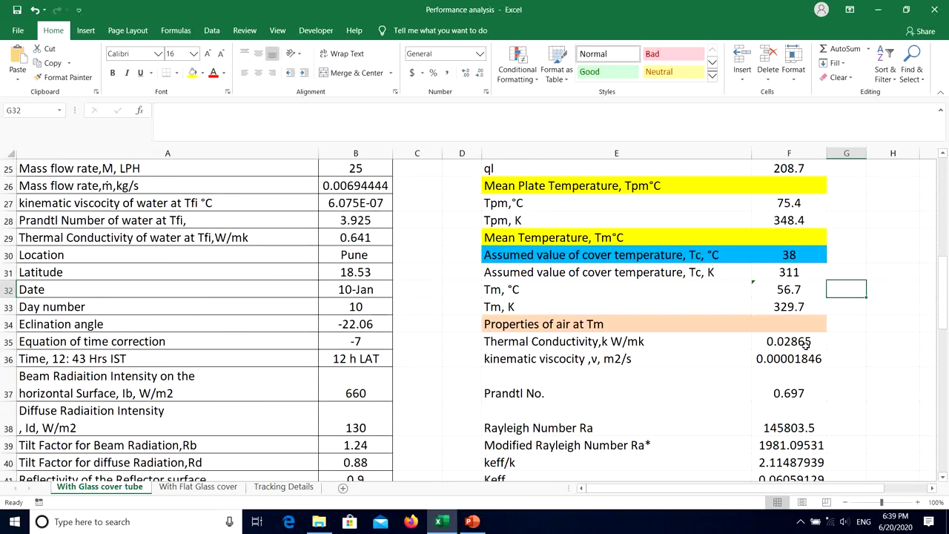
left_click(782, 258)
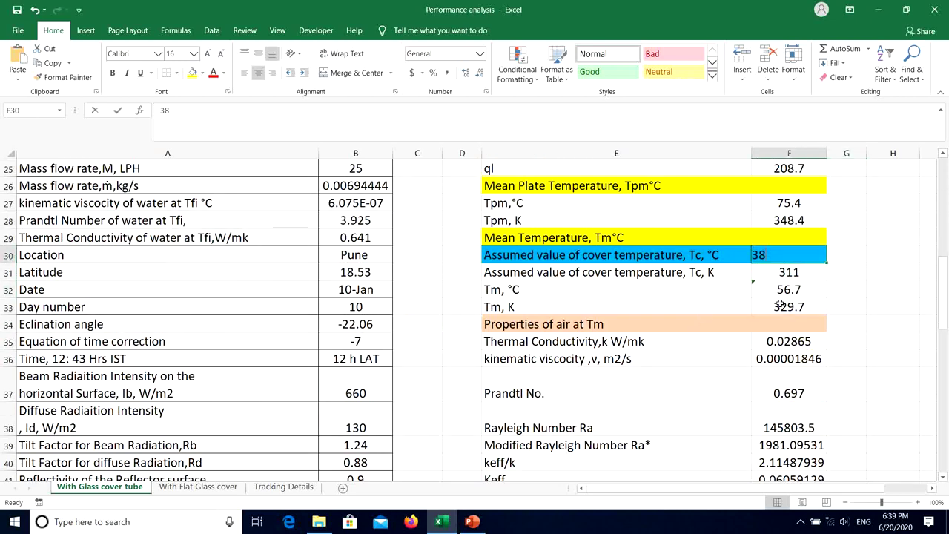
type("=")
scroll(874, 398, "down", 3)
scroll(874, 398, "down", 5)
left_click(893, 220)
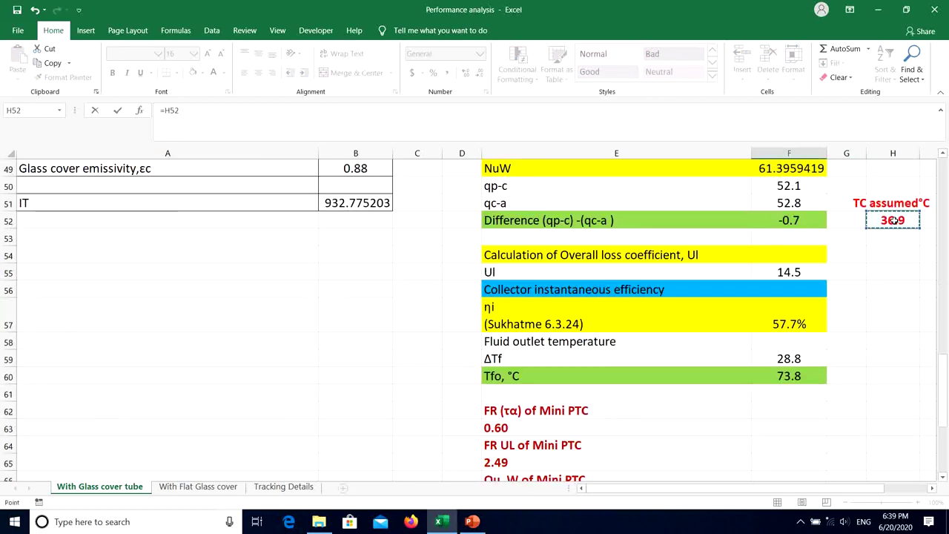
key("Return")
Set the TC assumed value in cell H52 to 39 °C.
scroll(876, 245, "down", 3)
scroll(876, 245, "down", 3)
left_click(875, 221)
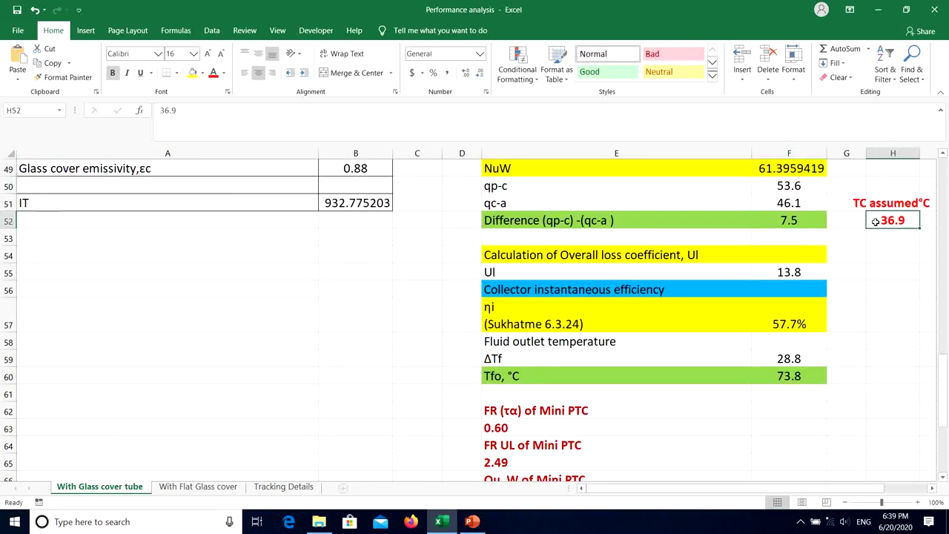
type("3")
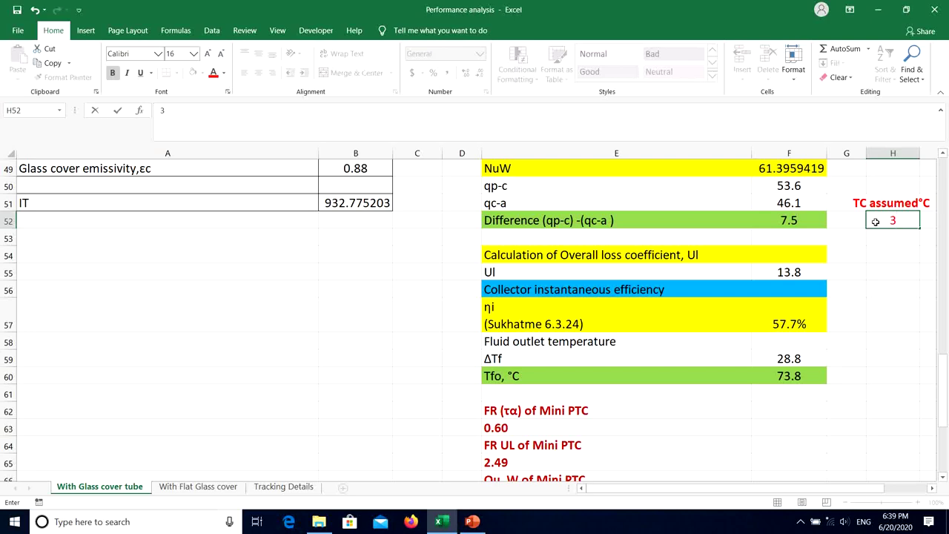
type("9")
key("Return")
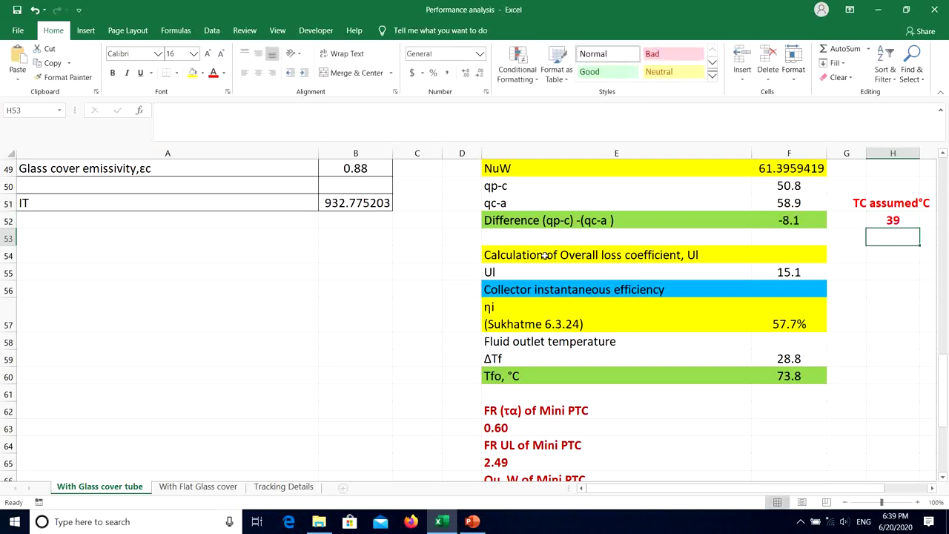
Try 39.5 °C as the TC assumed value in cell H52.
scroll(544, 255, "up", 1)
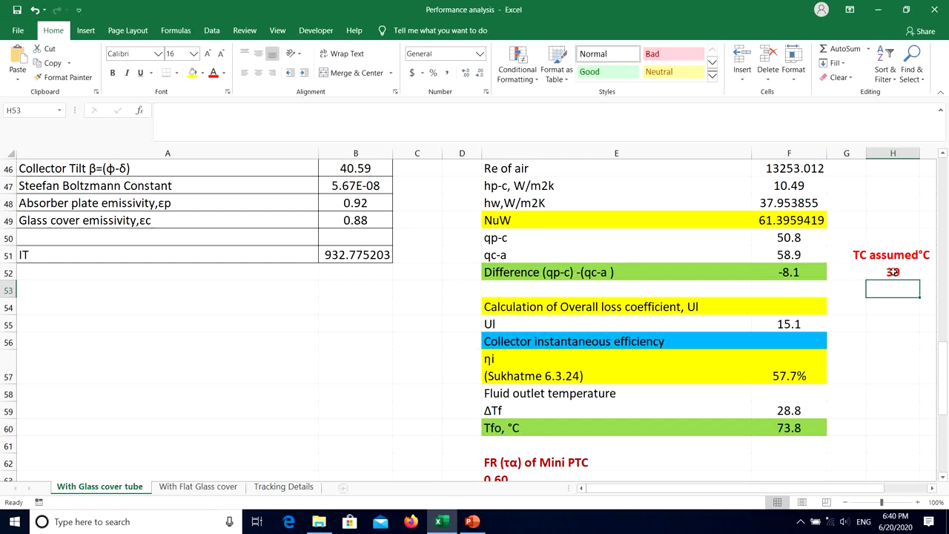
left_click(894, 272)
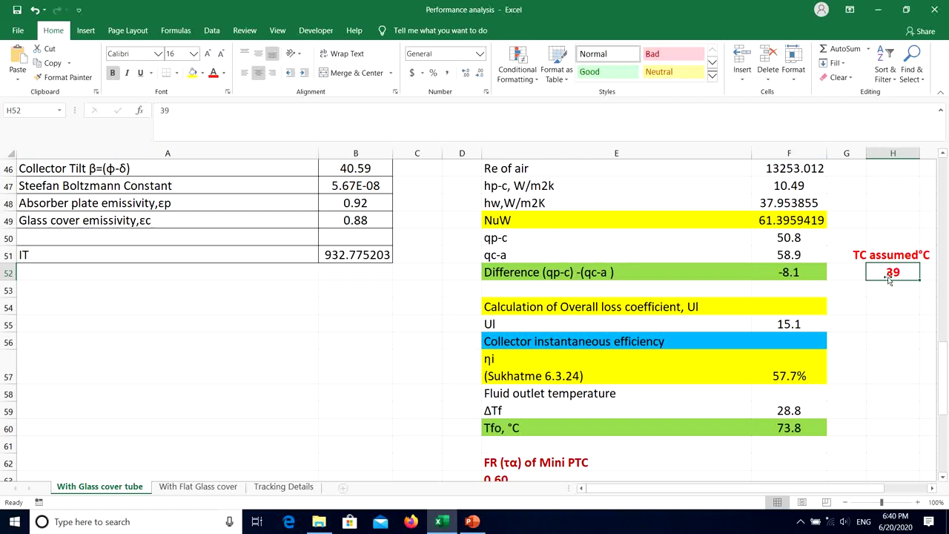
type("39.5")
left_click(889, 356)
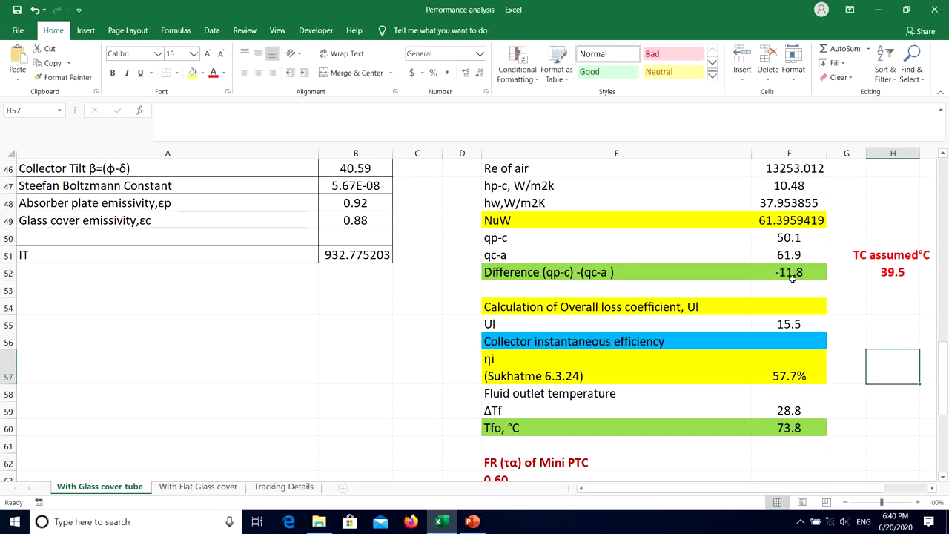
Lower the TC assumed value in cell H52 to 38.5 °C.
left_click(895, 274)
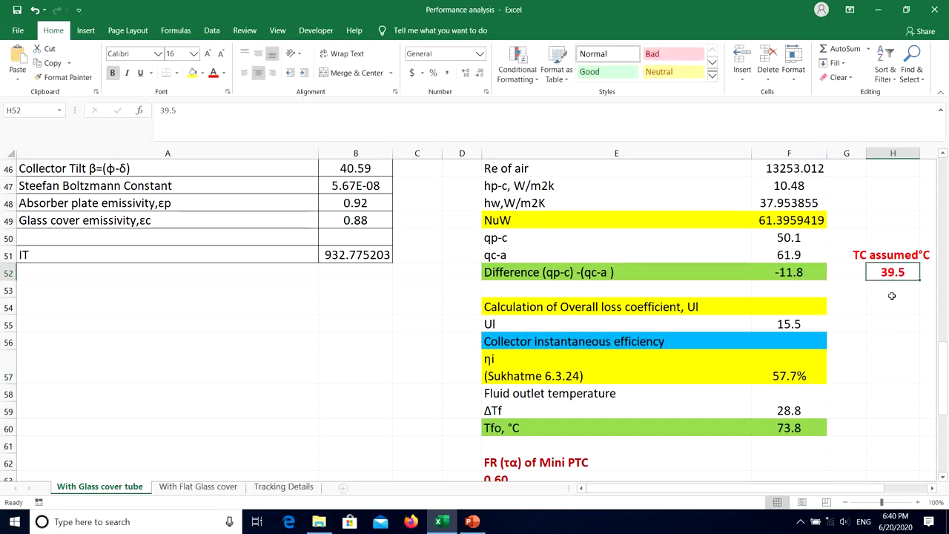
type("38.5")
key("Return")
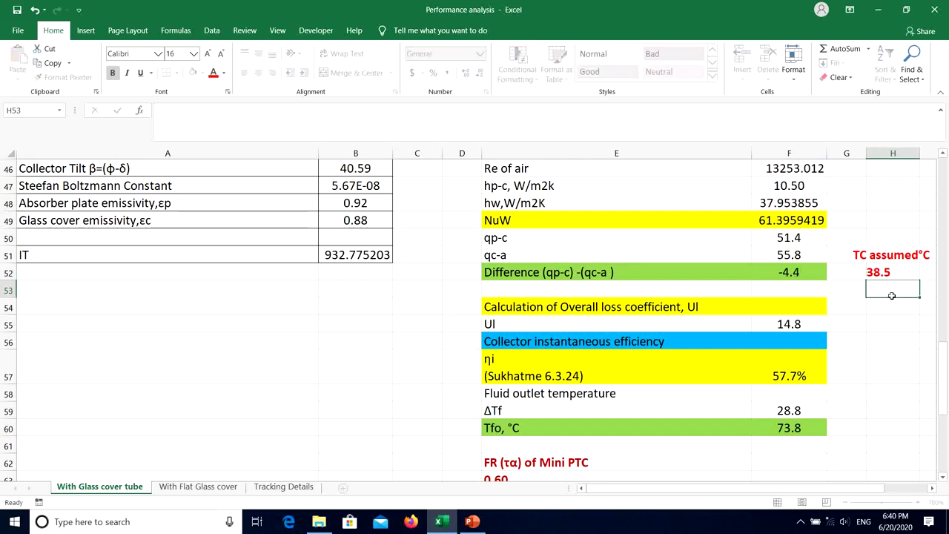
Change the TC assumed value in cell H52 to 38.4 °C.
left_click(885, 274)
type("38")
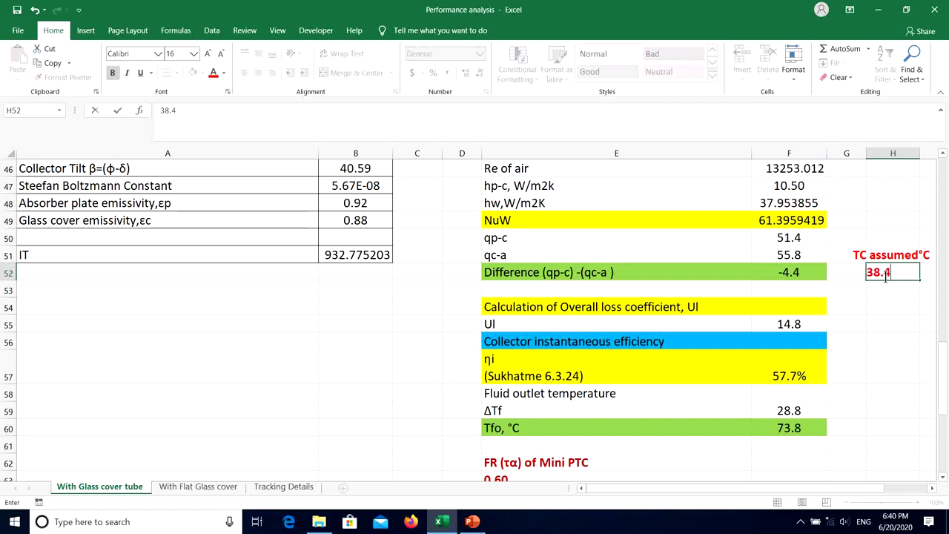
type(".4")
key("Return")
Reduce the TC assumed value in cell H52 to 38.2 °C.
left_click(885, 275)
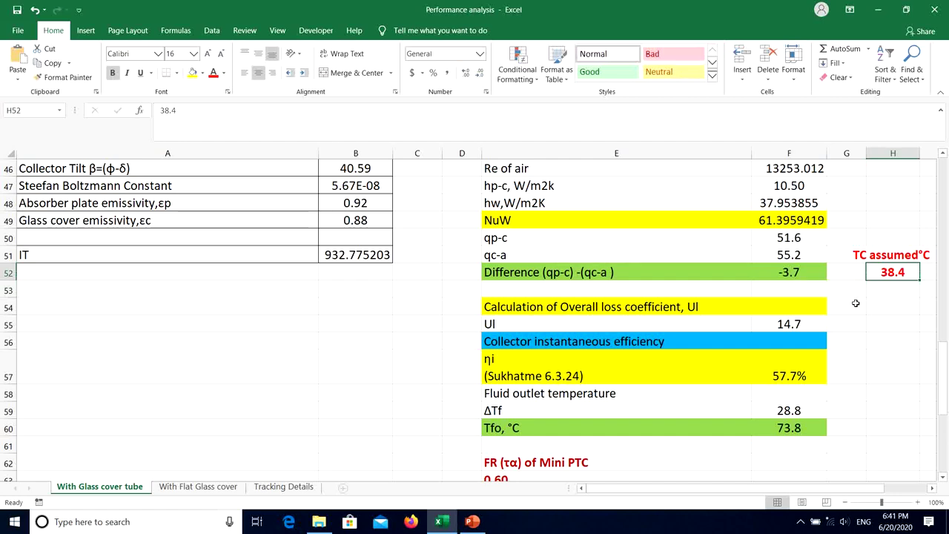
type("38")
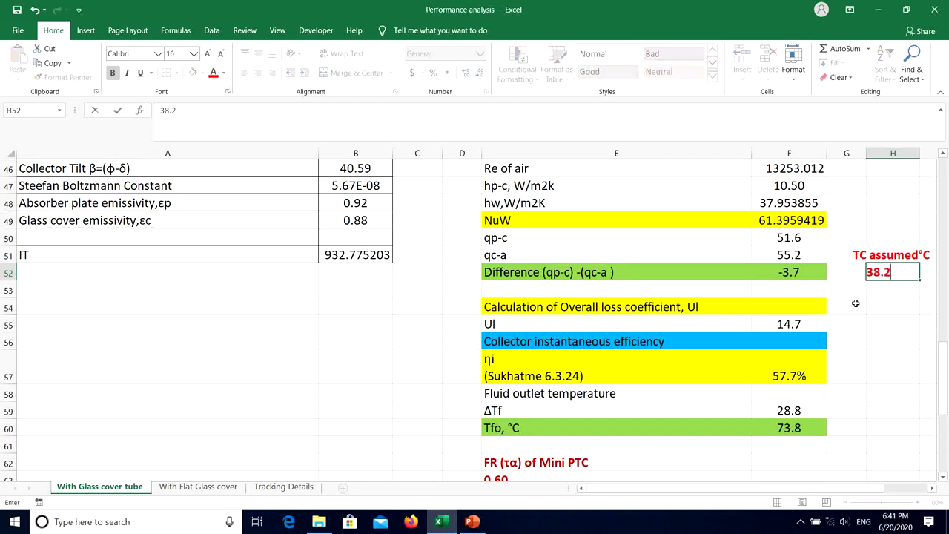
type(".2")
key("Return")
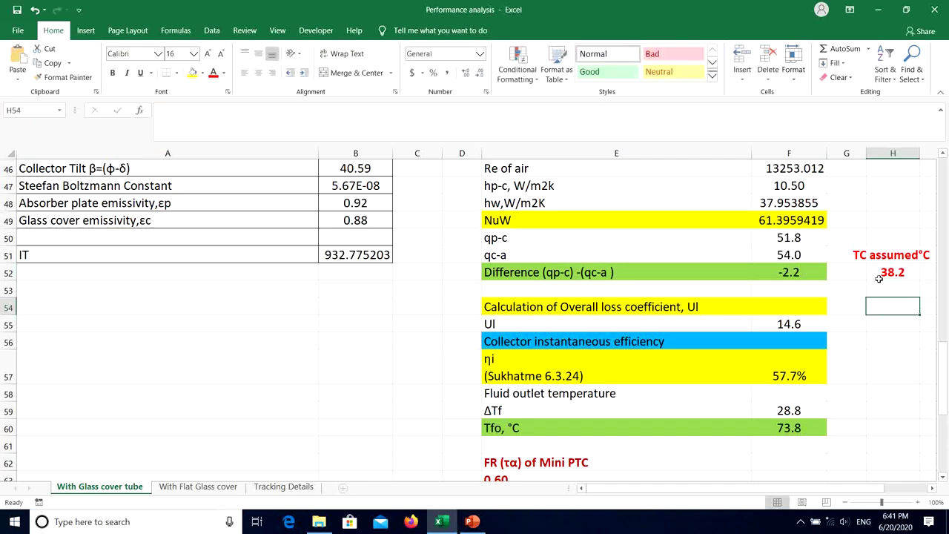
Set the TC assumed value in cell H52 to 38 °C and return to the assumed overall loss coefficient.
left_click(879, 274)
type("38")
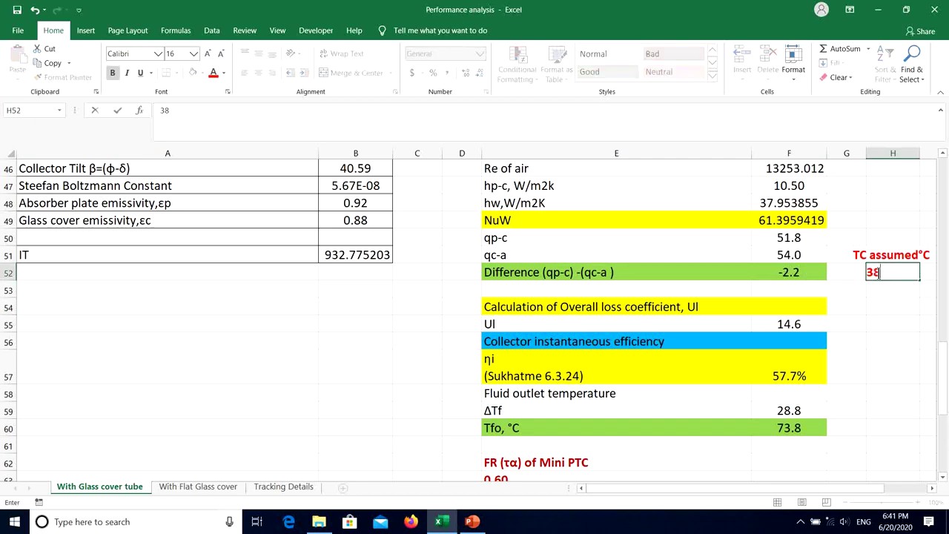
left_click(886, 326)
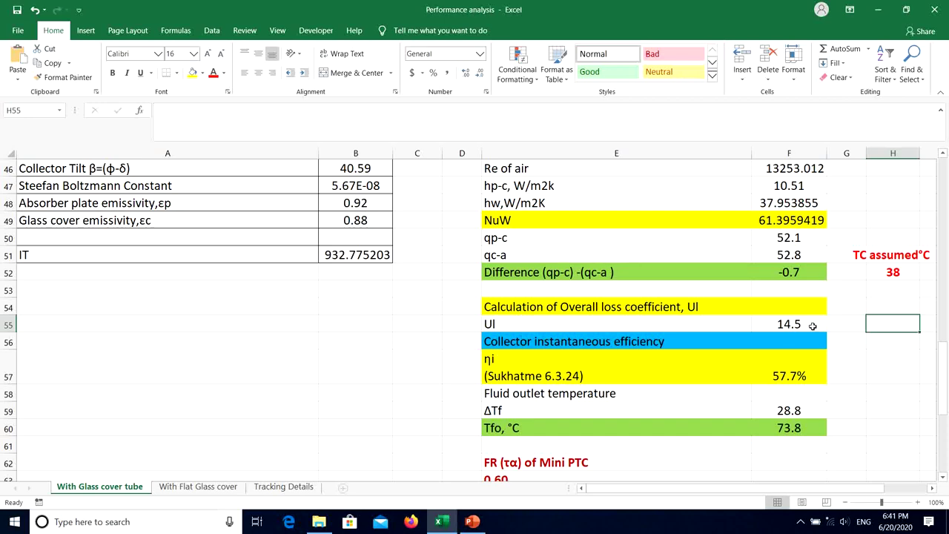
scroll(812, 326, "up", 15)
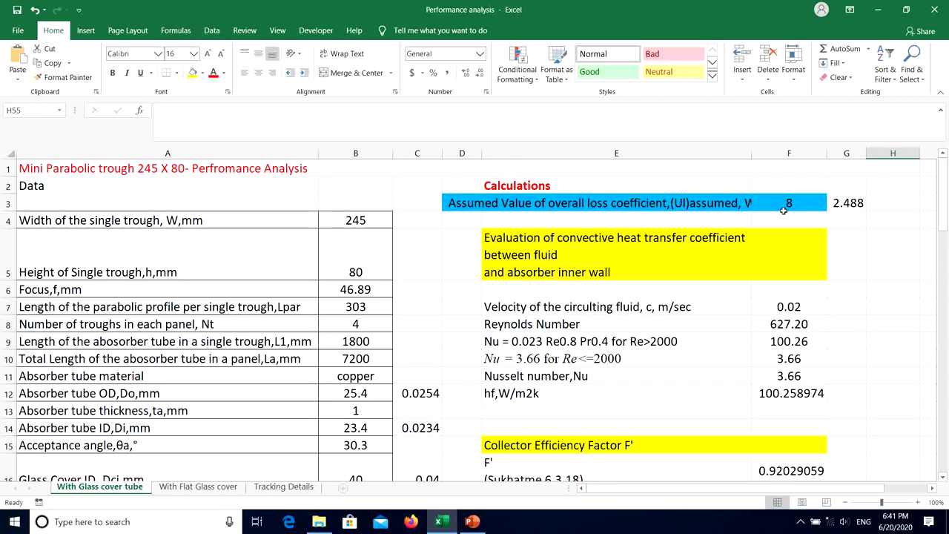
Set the assumed overall loss coefficient in cell F3 to 14.5, matching the calculated Ul in cell F55.
scroll(822, 241, "down", 12)
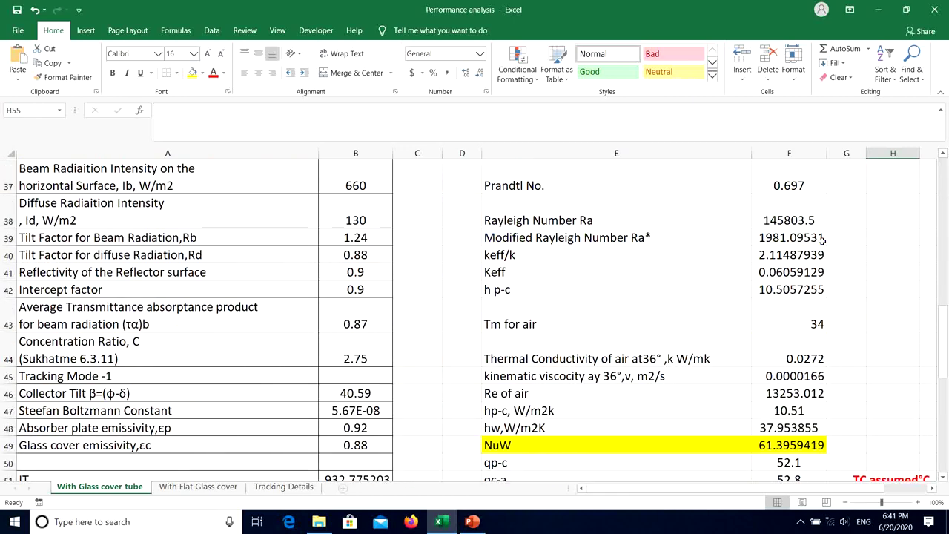
scroll(821, 241, "down", 4)
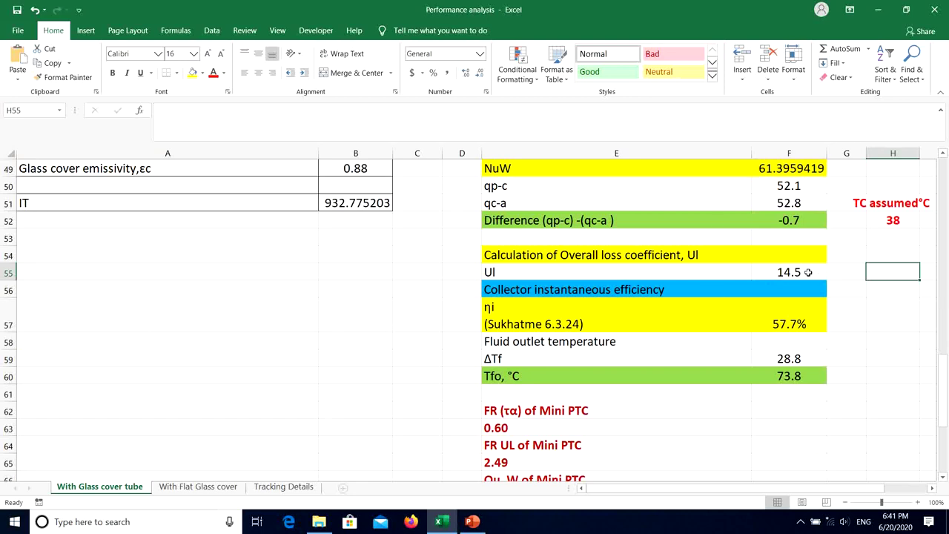
left_click(807, 272)
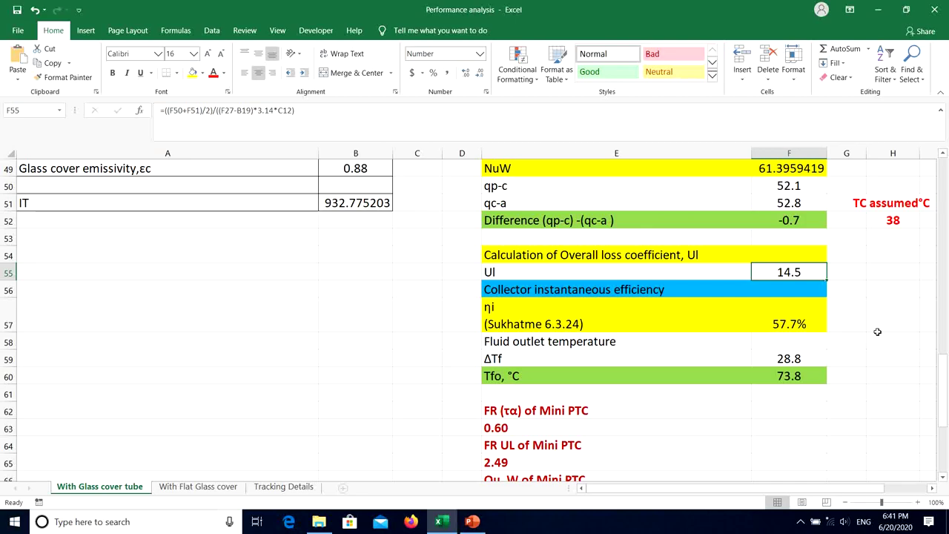
scroll(877, 332, "up", 14)
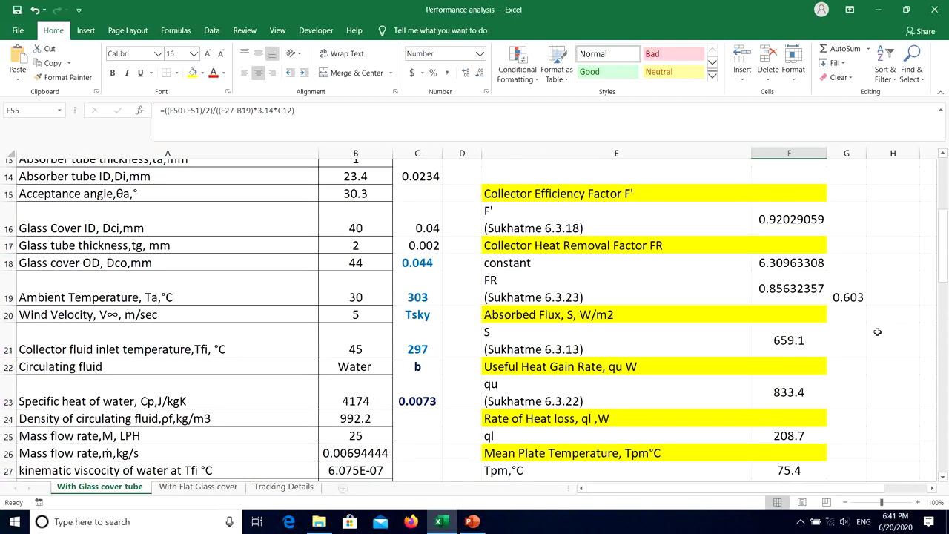
scroll(877, 331, "up", 2)
left_click(789, 202)
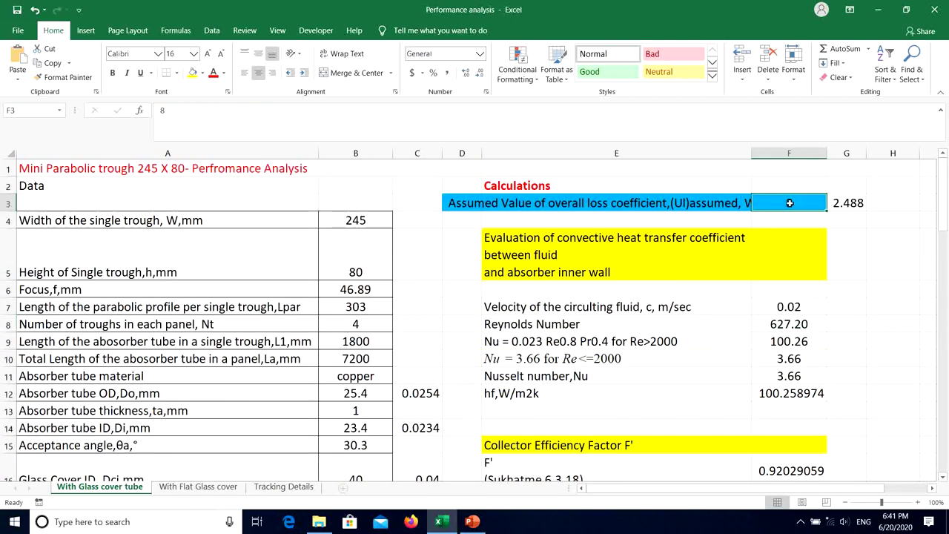
type("14.5")
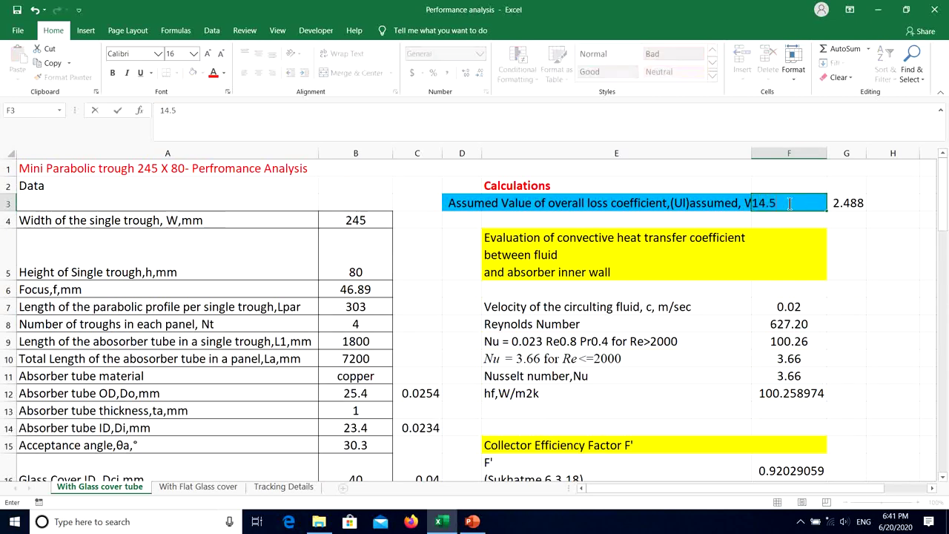
left_click(870, 277)
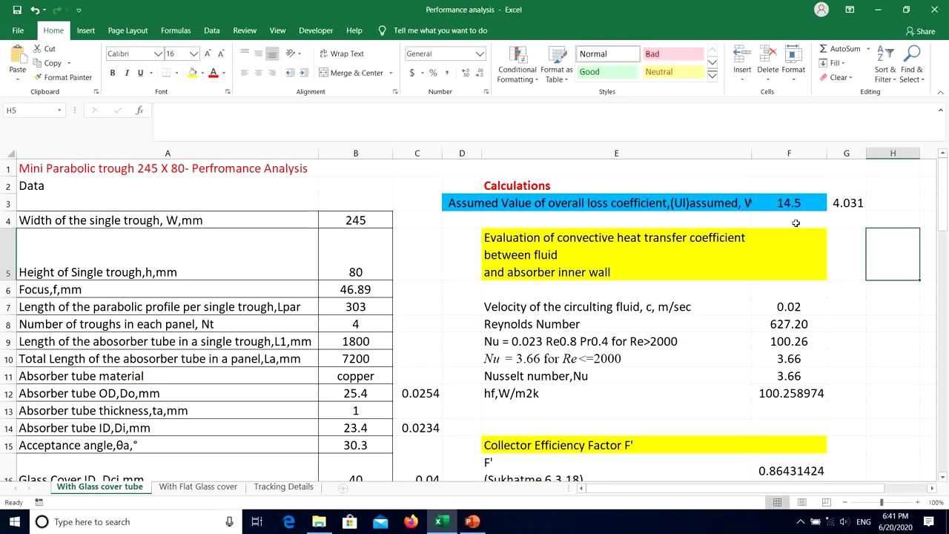
Lower the TC assumed value in cell H52 to 37.5 °C and check the qp-c minus qc-a difference in cell F52.
scroll(796, 223, "down", 7)
scroll(795, 223, "down", 3)
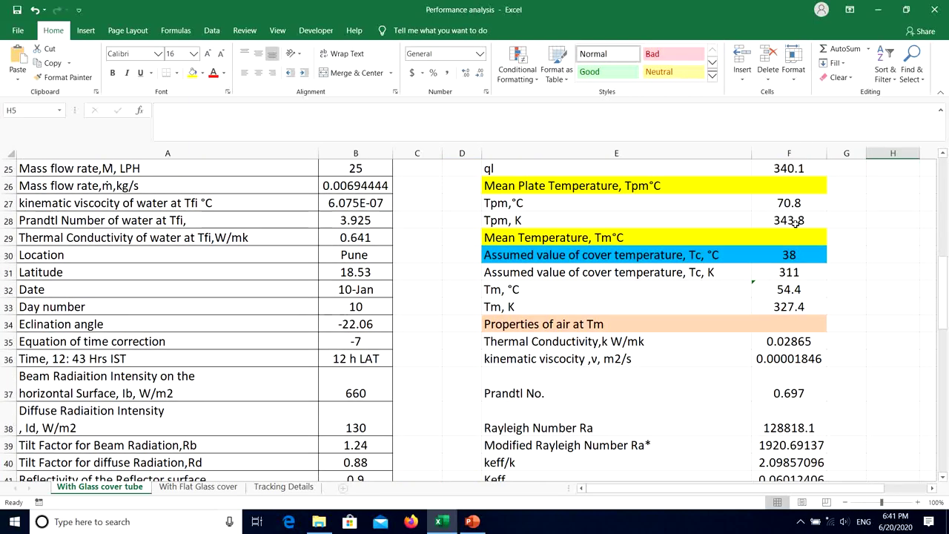
scroll(795, 223, "up", 1)
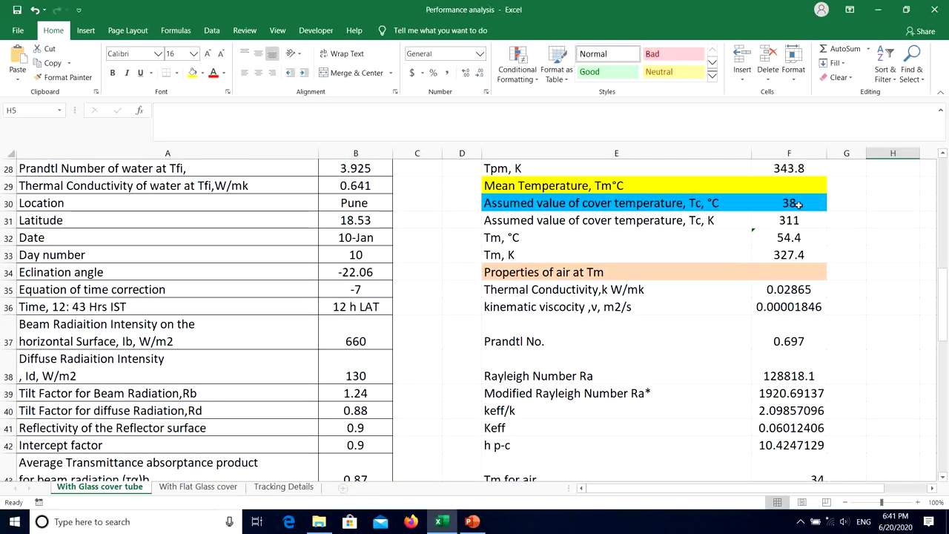
scroll(773, 300, "down", 4)
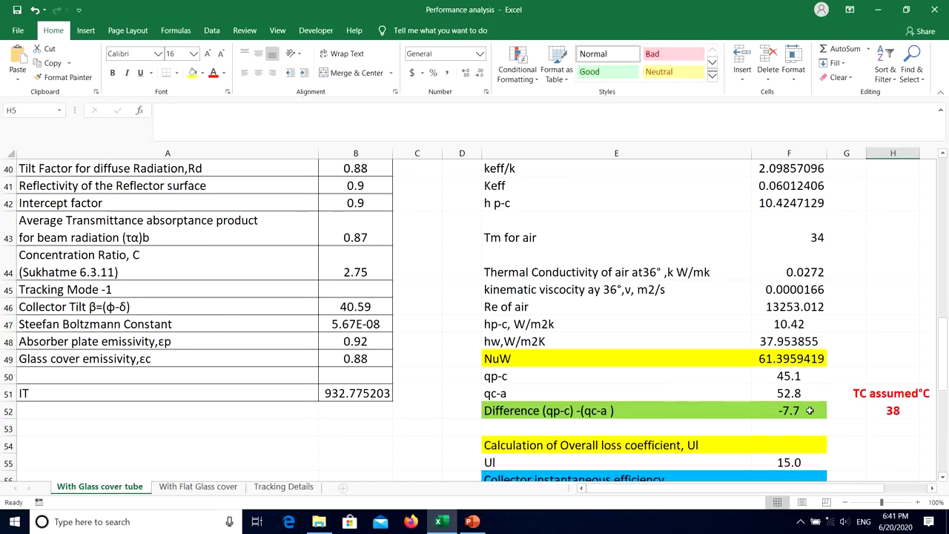
left_click(809, 409)
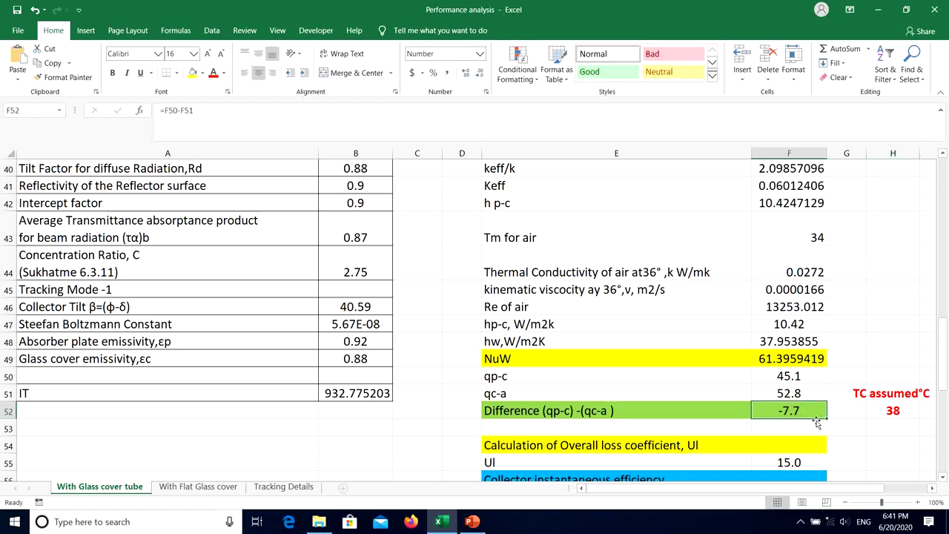
left_click(875, 410)
type("3")
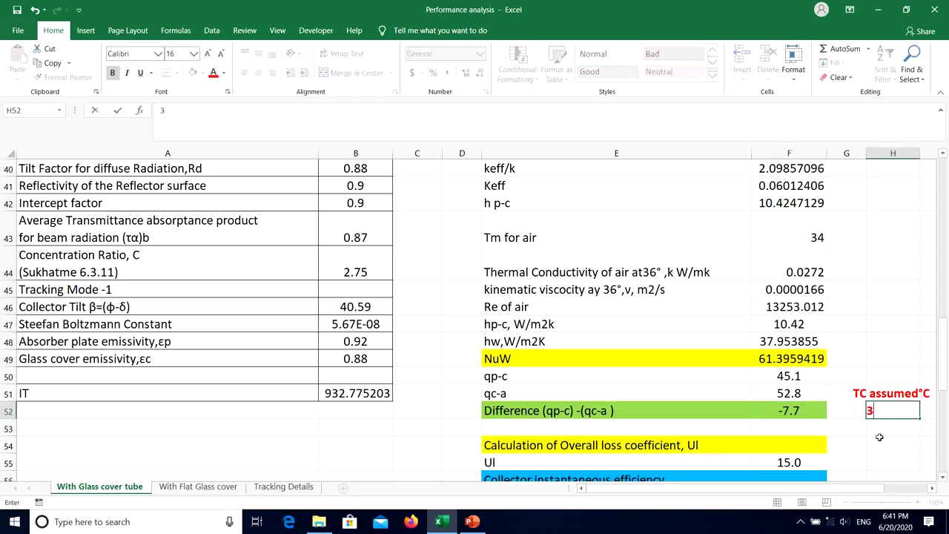
type("7.5")
key("Return")
left_click(774, 413)
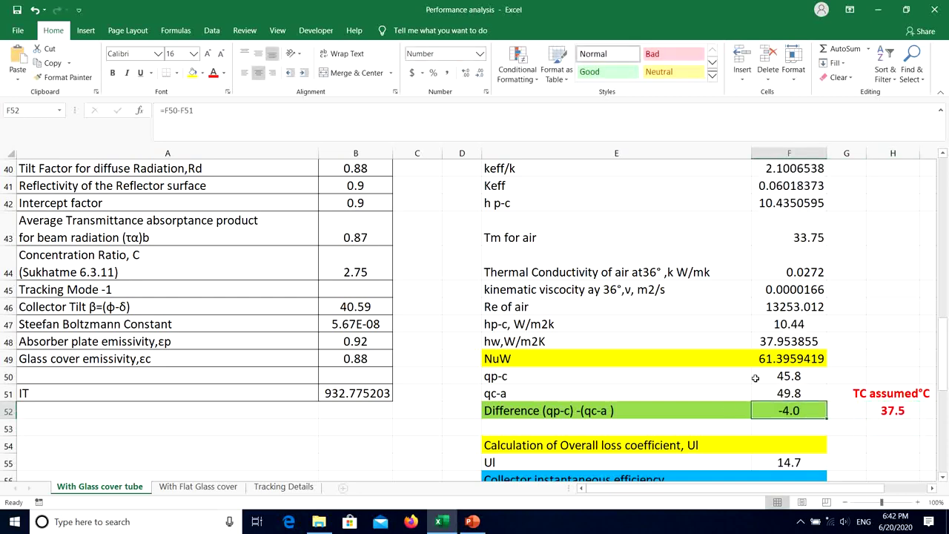
Reduce the TC assumed value in cell H52 to 37 °C.
left_click(885, 410)
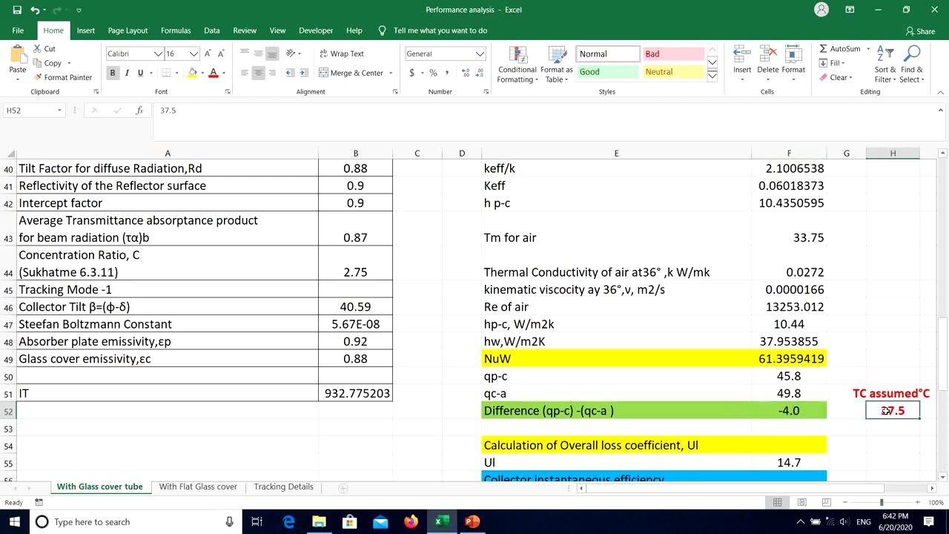
type("37")
key("Return")
left_click(885, 410)
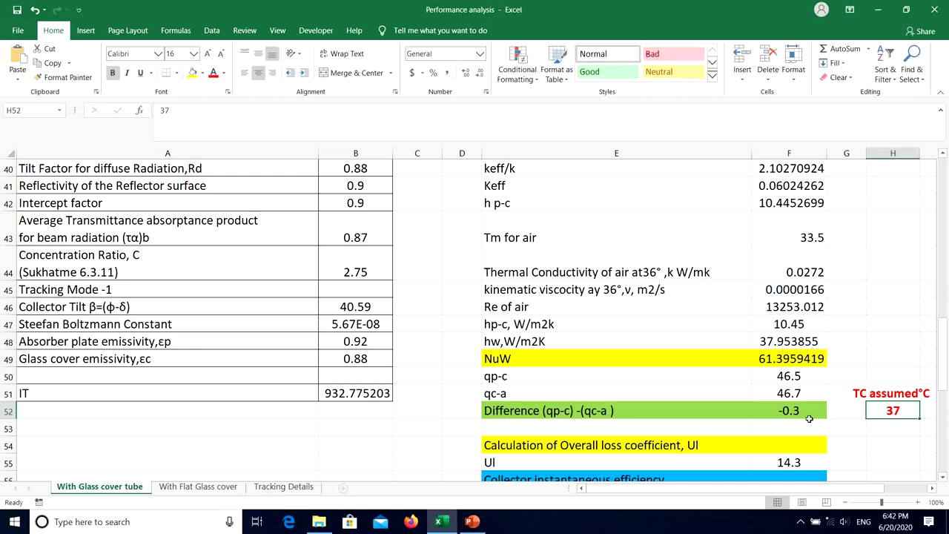
Set the assumed overall loss coefficient in cell F3 to 14.3, matching the newly calculated Ul.
scroll(809, 417, "down", 1)
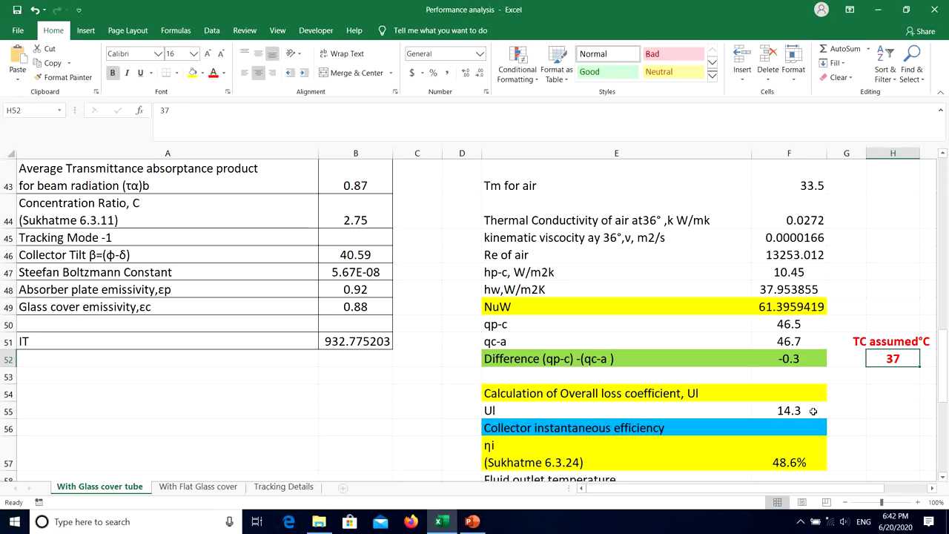
scroll(812, 410, "up", 14)
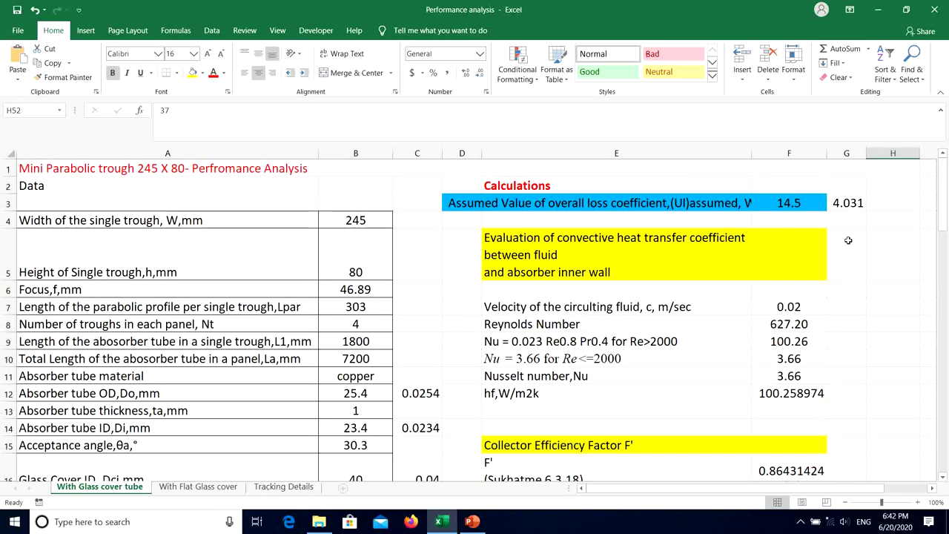
left_click(807, 203)
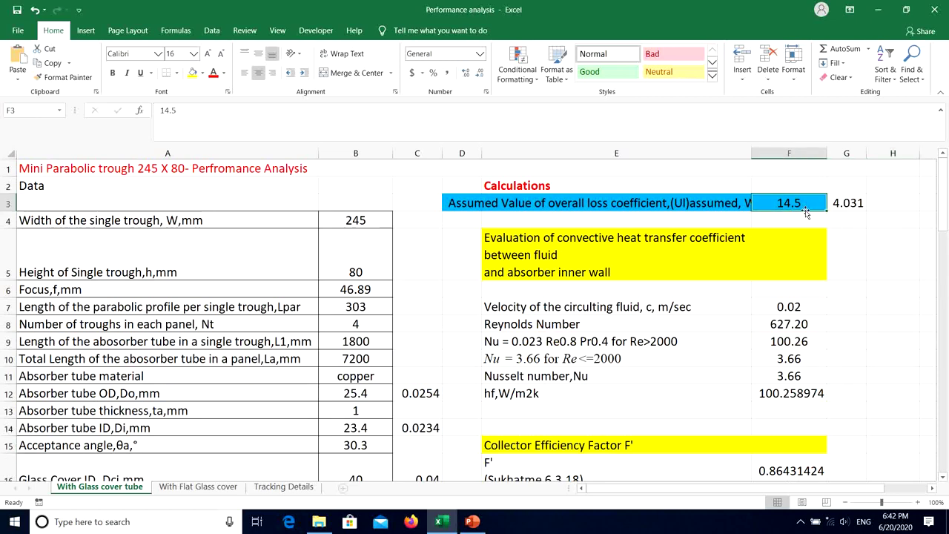
type("14")
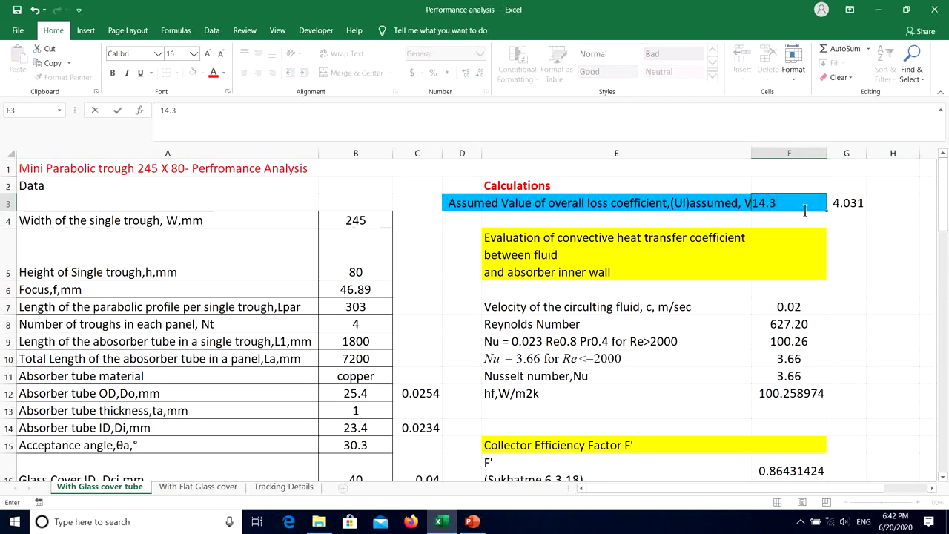
left_click(871, 262)
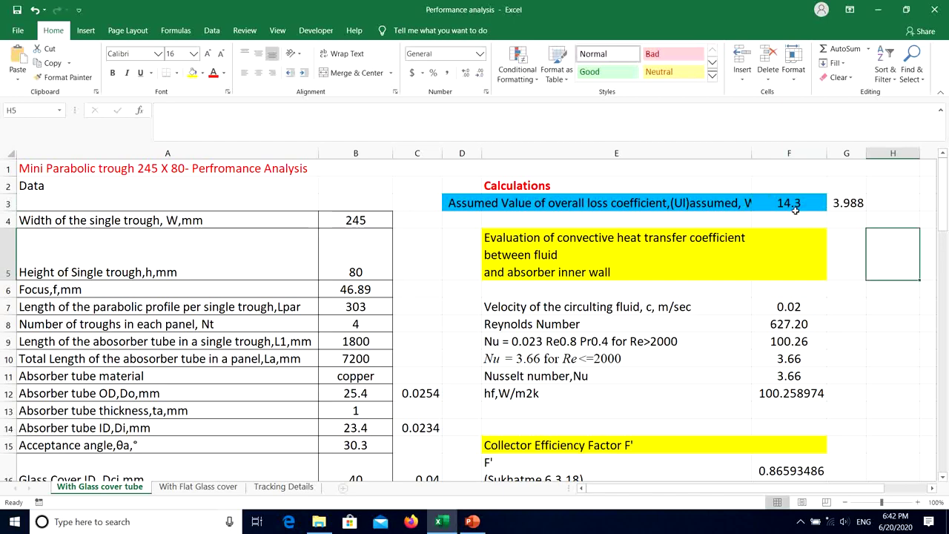
Review the recalculated temperatures and the qp-c minus qc-a difference against the assumed loss coefficient and assumed cover temperature.
scroll(801, 237, "down", 8)
scroll(803, 245, "down", 2)
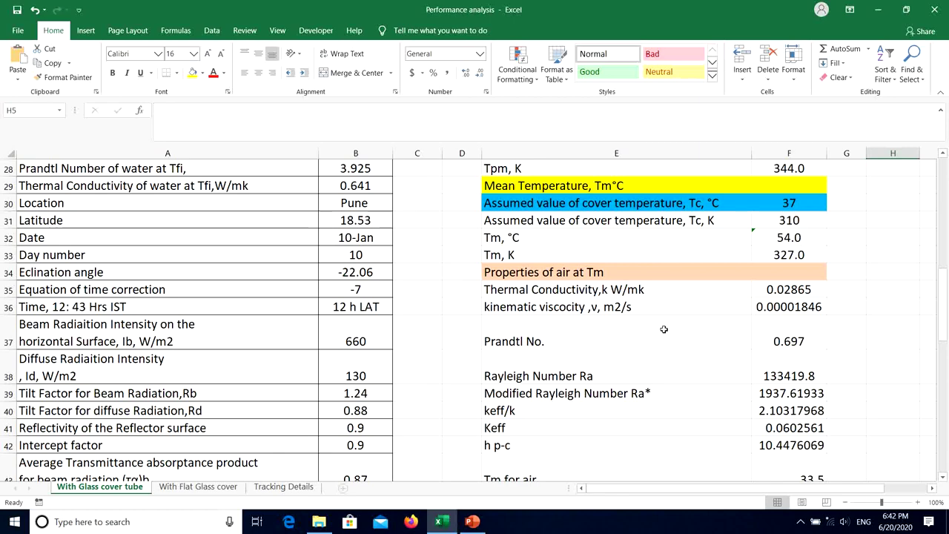
scroll(663, 329, "up", 2)
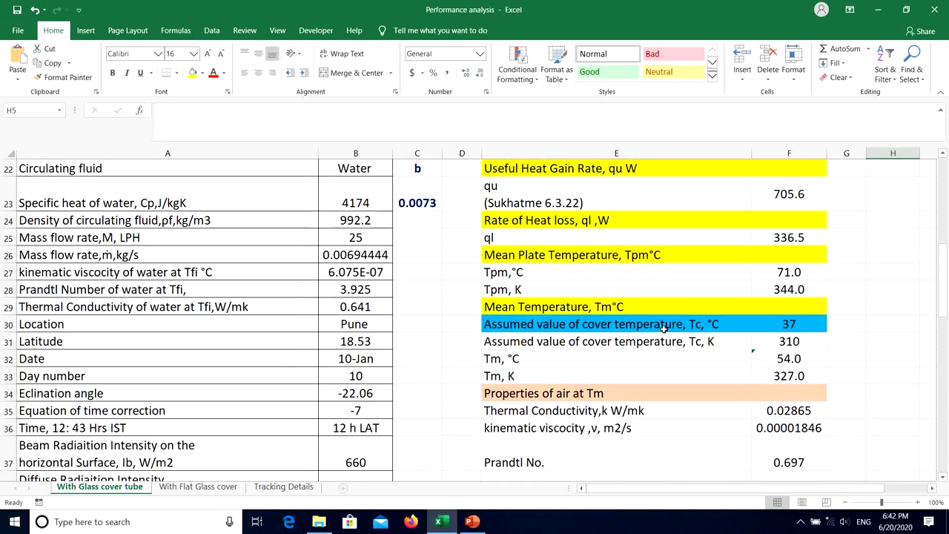
scroll(663, 328, "down", 8)
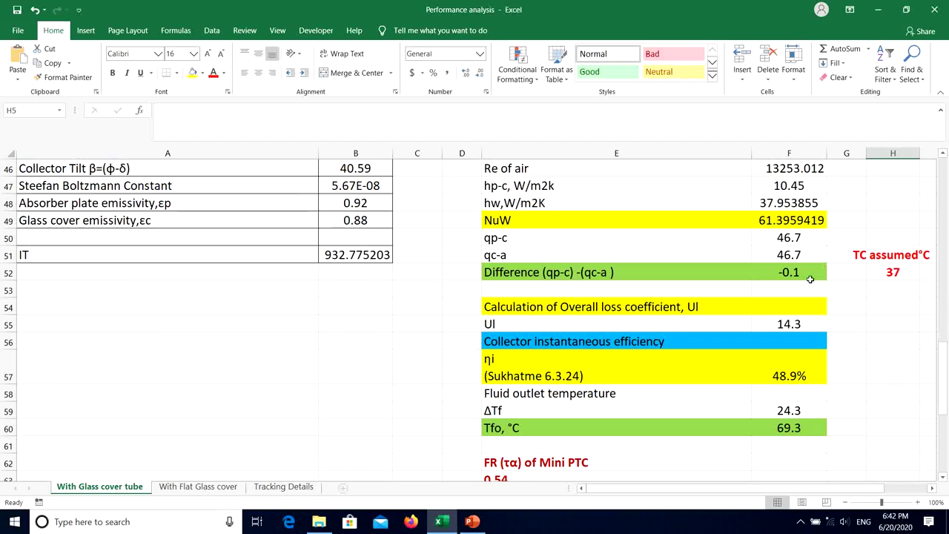
scroll(810, 279, "up", 15)
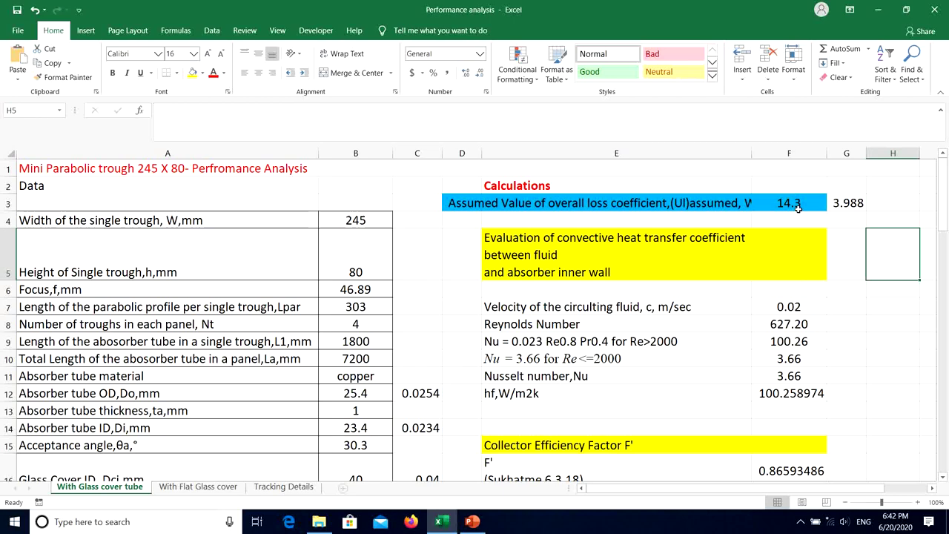
scroll(787, 334, "down", 10)
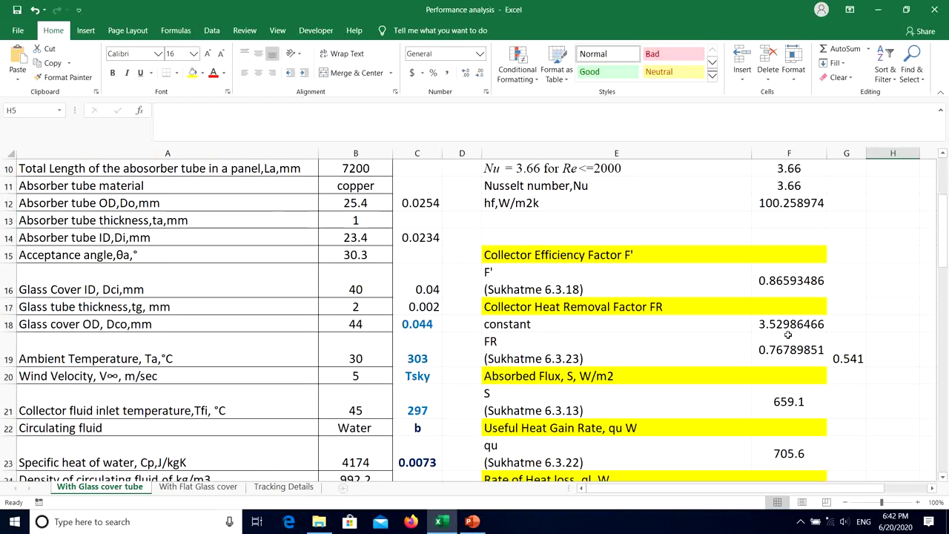
scroll(787, 333, "down", 5)
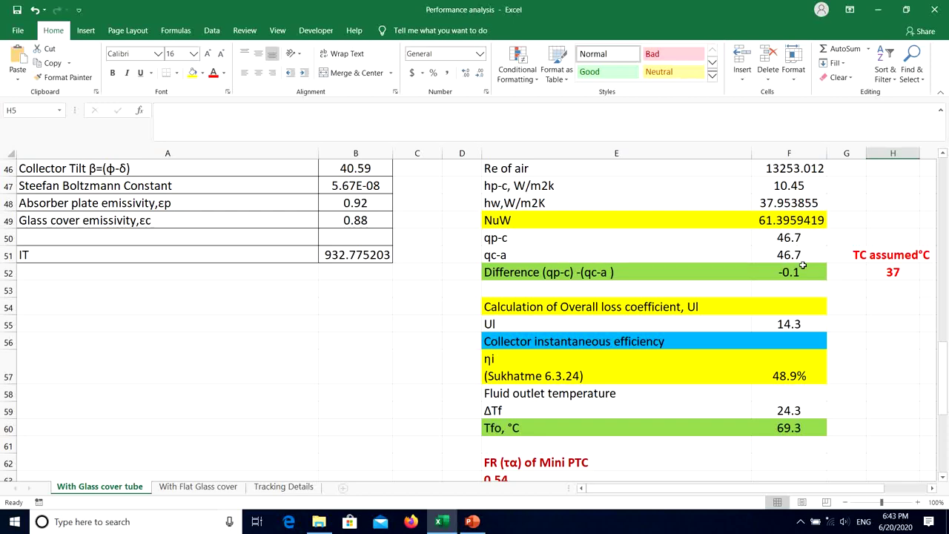
left_click(899, 273)
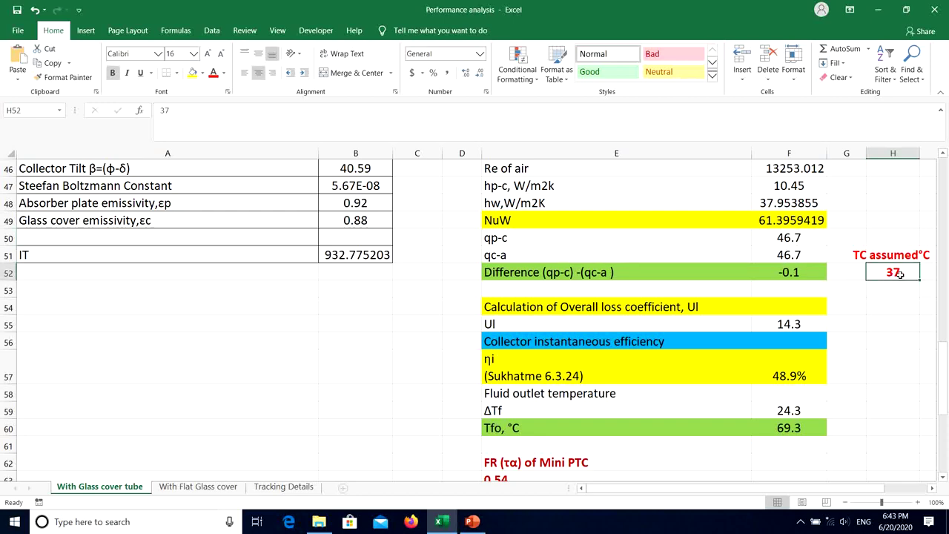
left_click(931, 488)
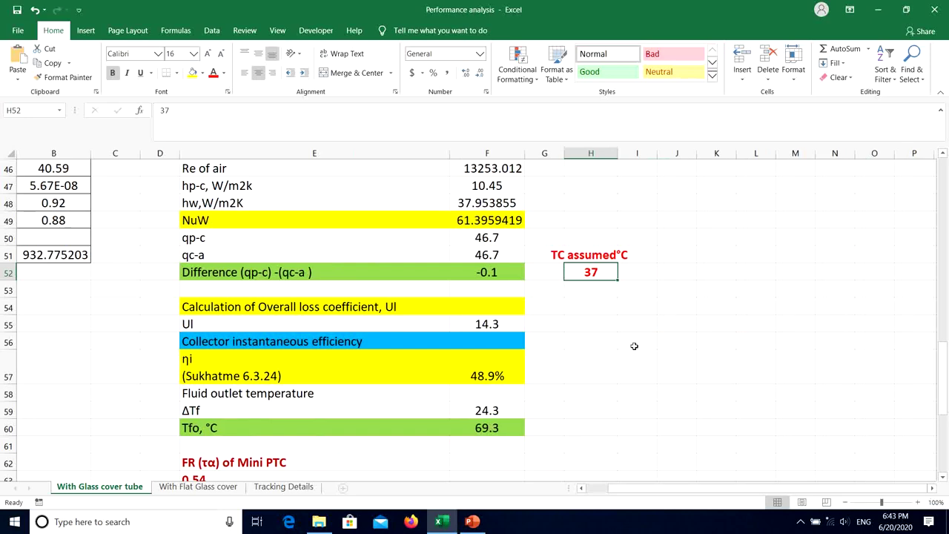
left_click(581, 489)
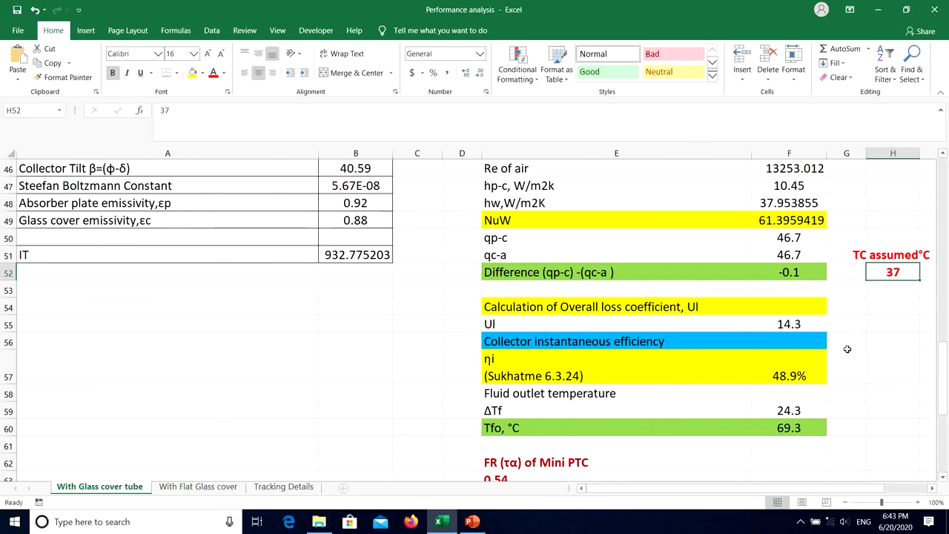
Compare the calculated Ul in cell F55 with the assumed value in F3, and examine the collector efficiency and fluid outlet temperature.
left_click(805, 323)
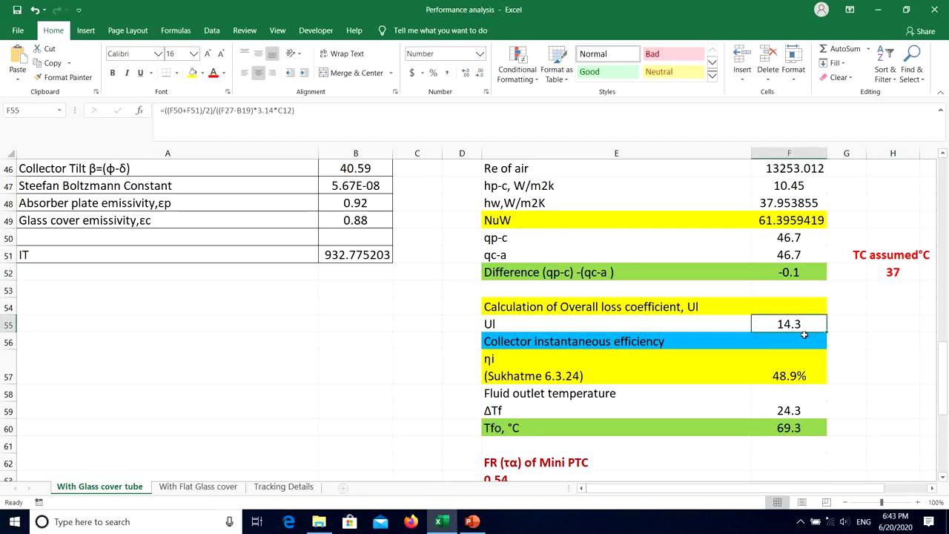
scroll(803, 334, "up", 15)
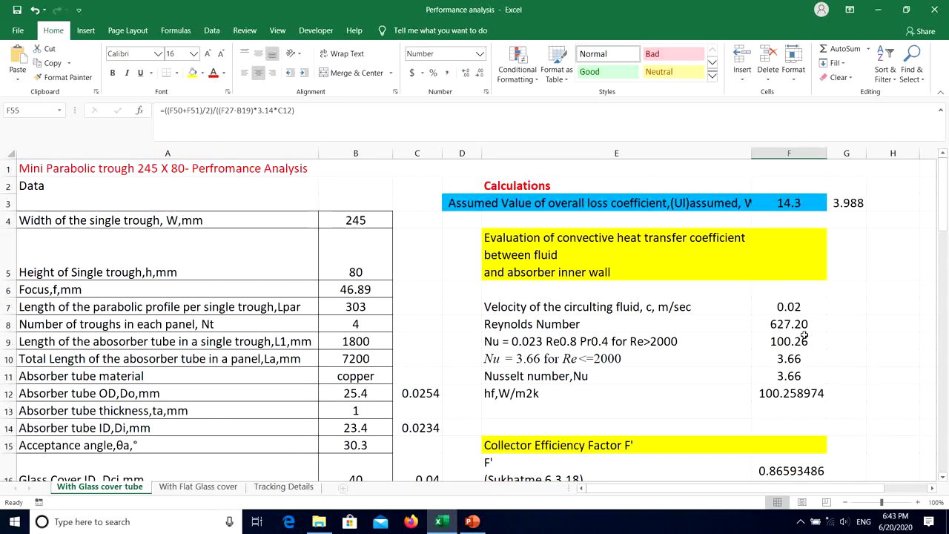
scroll(838, 263, "down", 14)
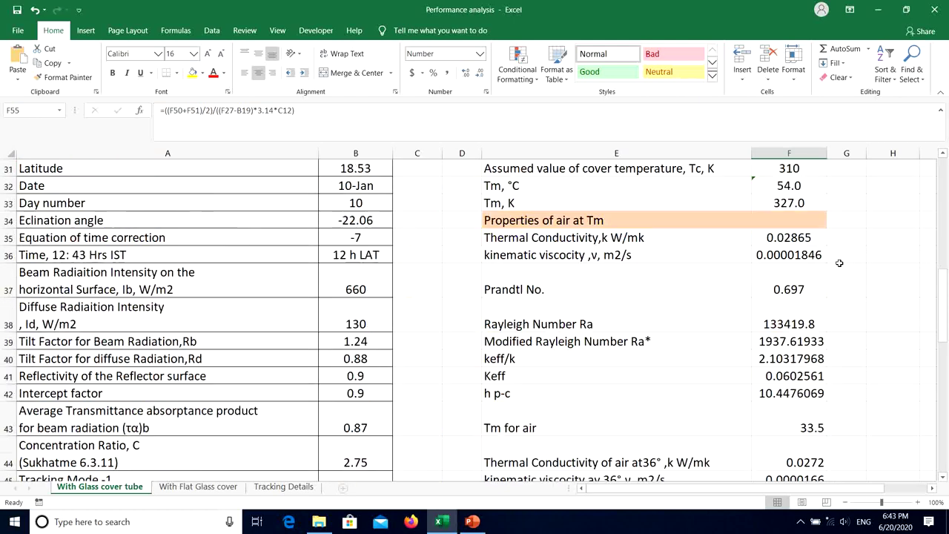
scroll(839, 264, "down", 2)
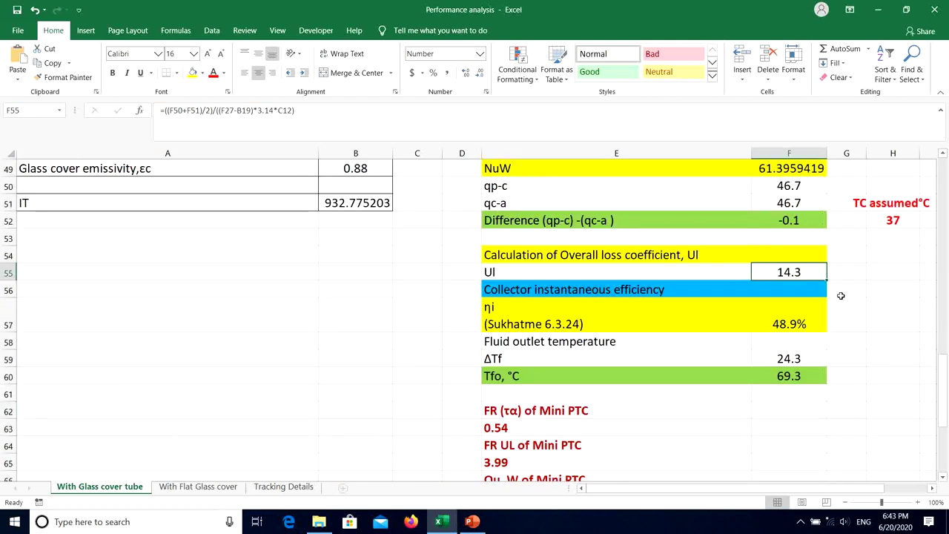
left_click(841, 295)
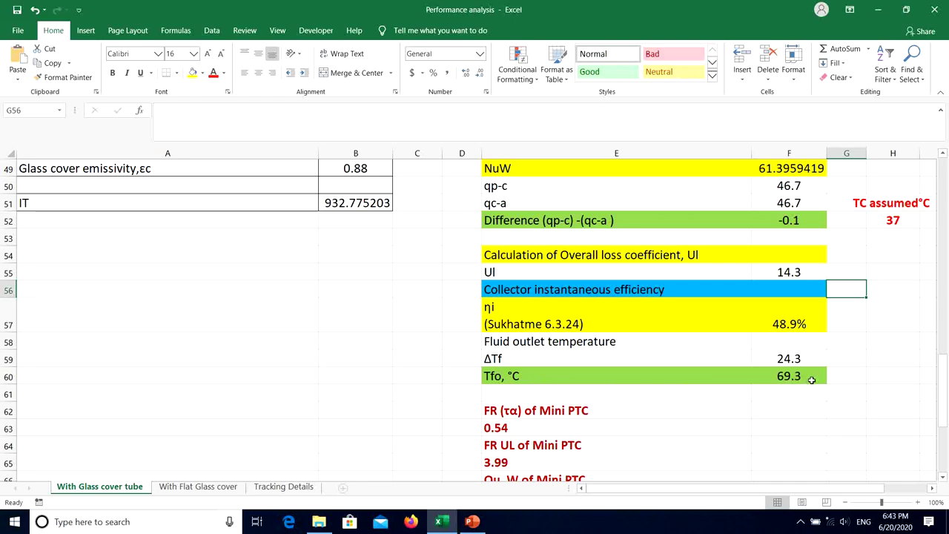
scroll(183, 265, "up", 8)
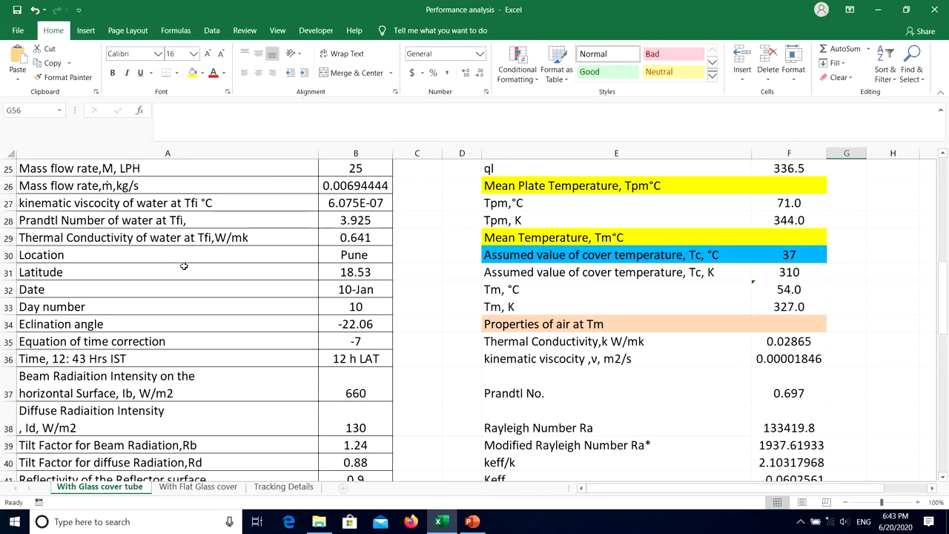
Review the collector inputs, heat gain and loss, assumed cover temperature, Ul, instantaneous efficiency and fluid outlet temperature on the glass cover tube sheet.
scroll(184, 265, "up", 2)
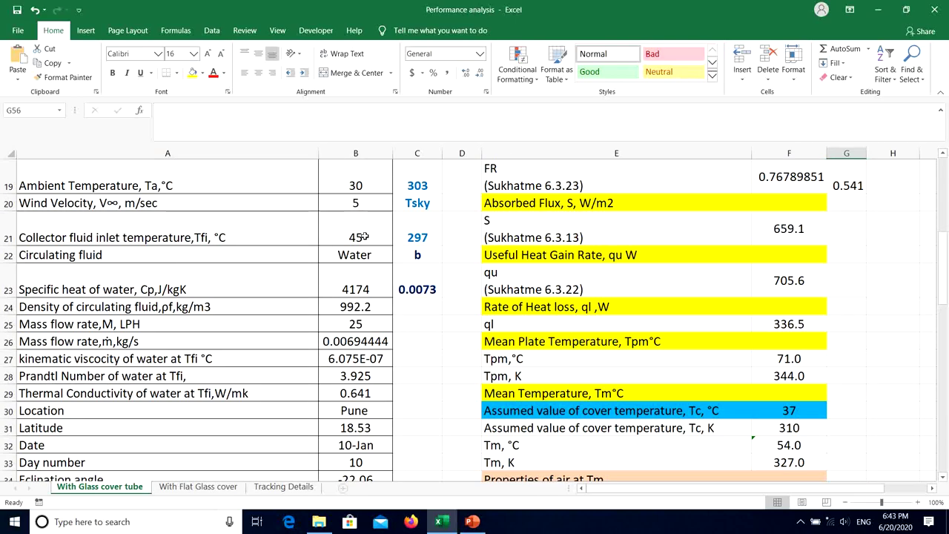
scroll(585, 335, "down", 12)
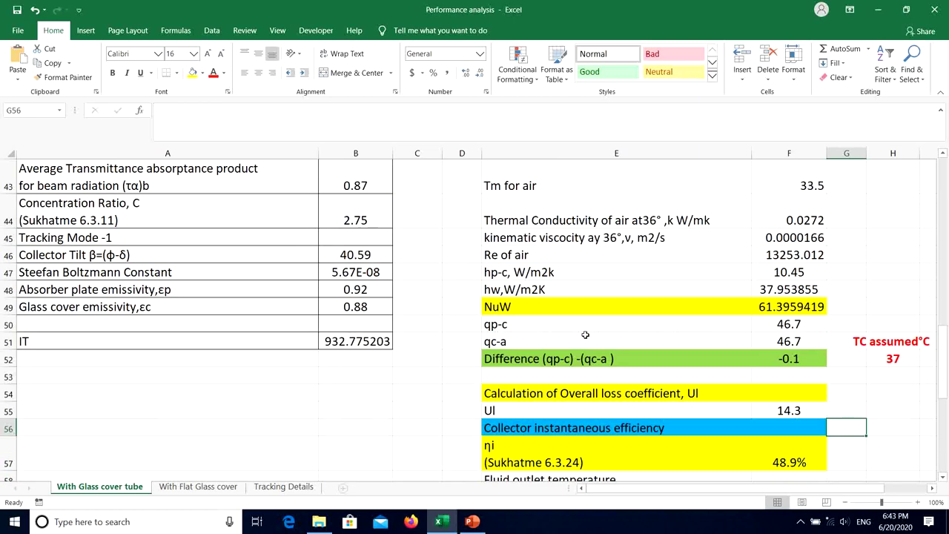
scroll(585, 335, "up", 1)
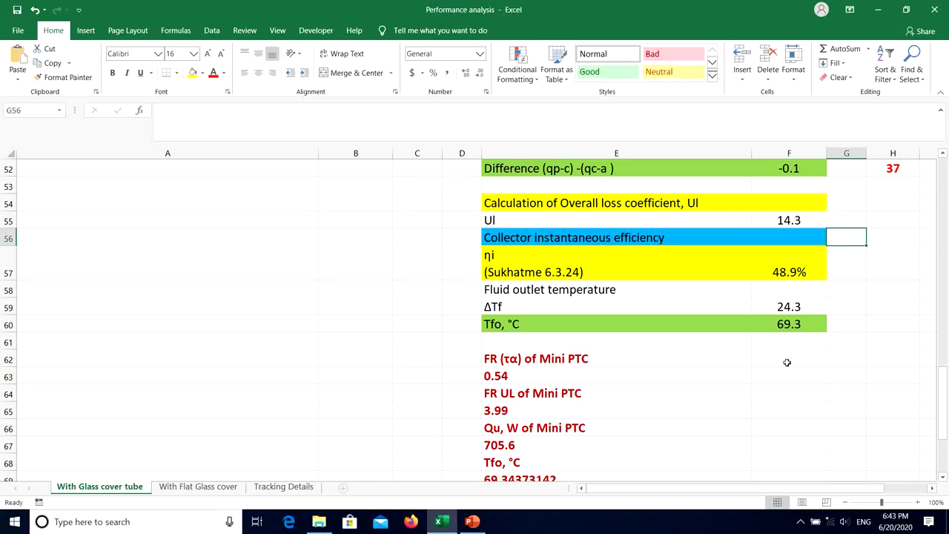
scroll(787, 362, "up", 5)
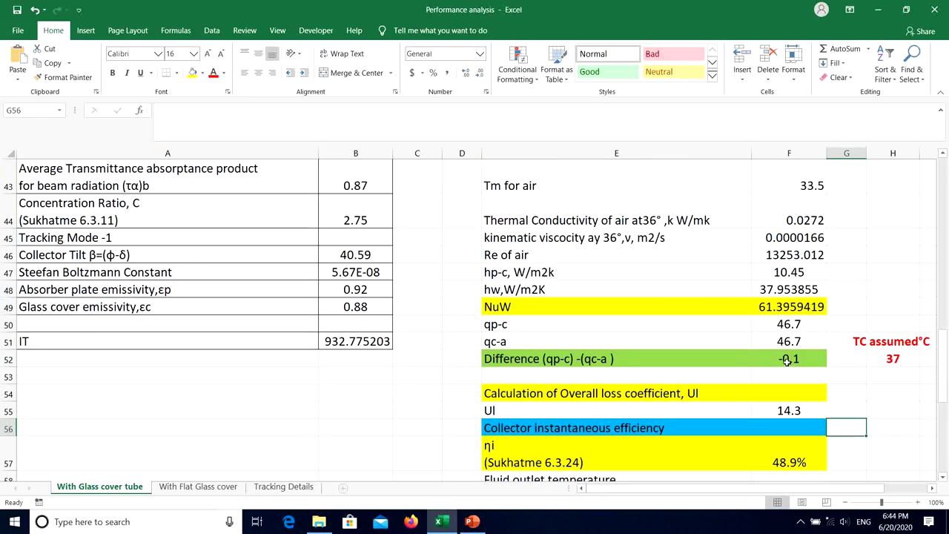
scroll(787, 361, "up", 4)
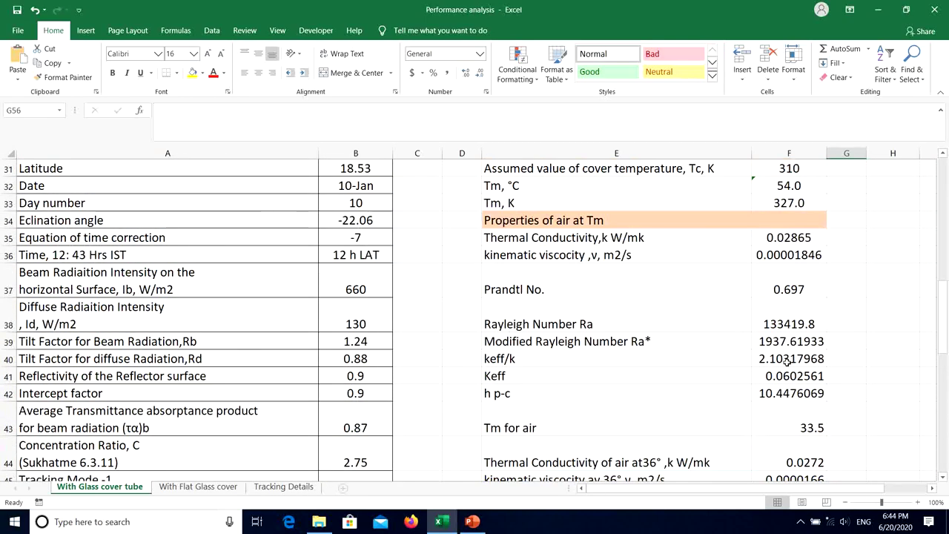
scroll(786, 361, "up", 1)
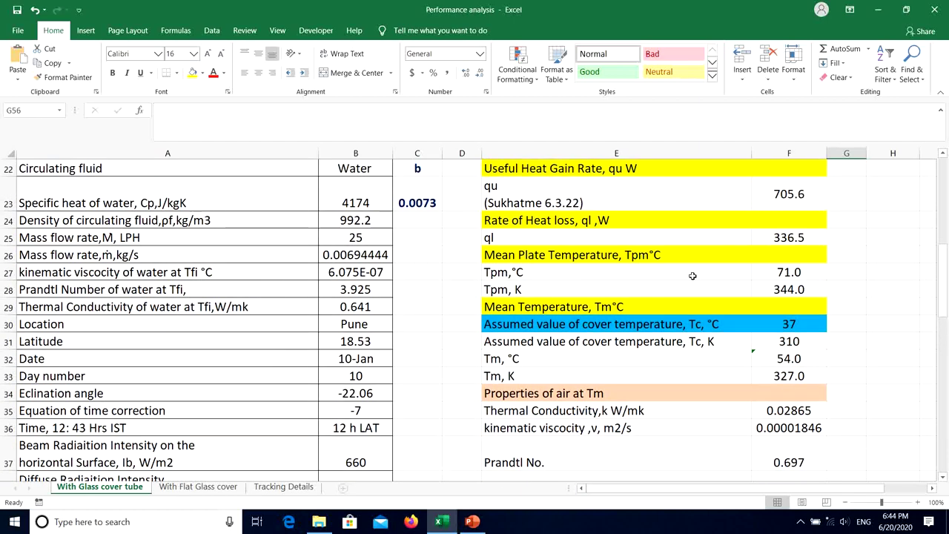
scroll(691, 275, "down", 7)
scroll(692, 276, "down", 4)
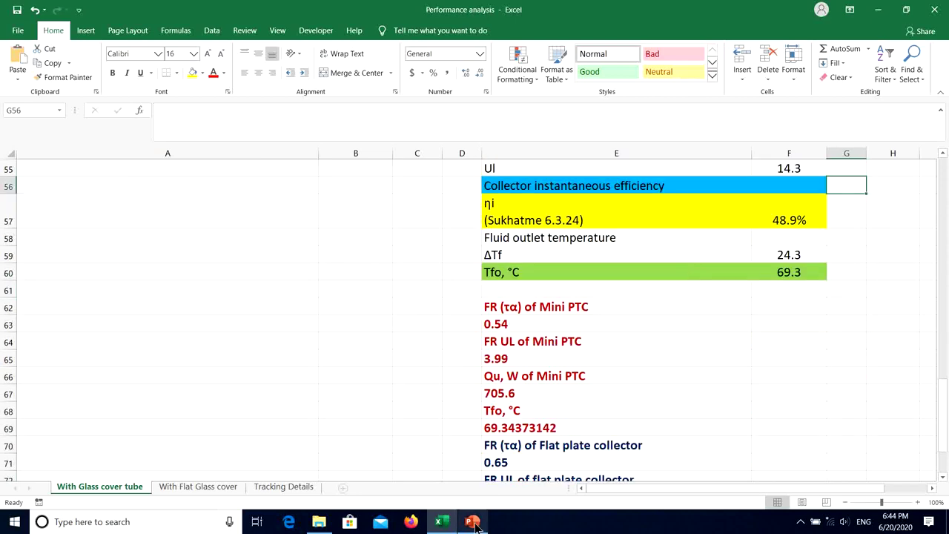
Switch to the Concentrating Collectors presentation in PowerPoint and go to slide 75, which lists the topics to follow.
mouse_move(474, 524)
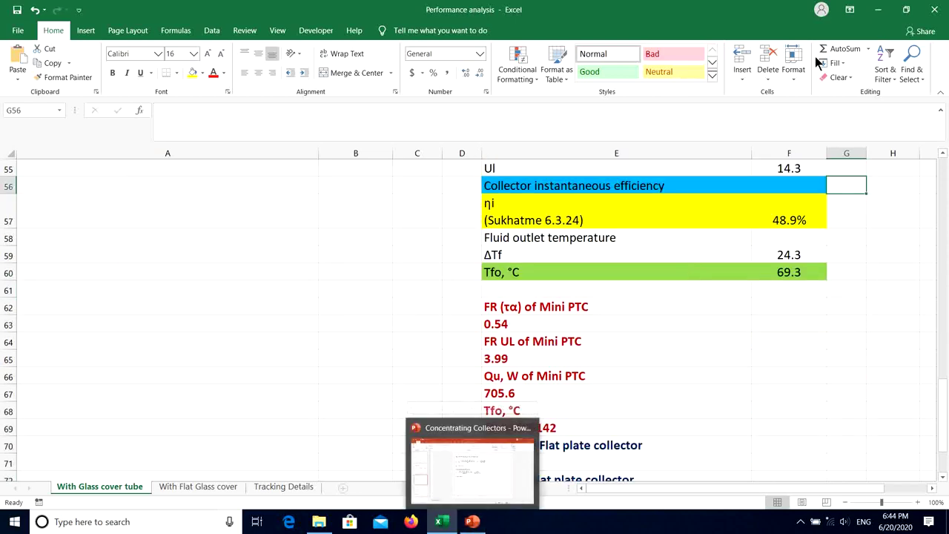
left_click(474, 524)
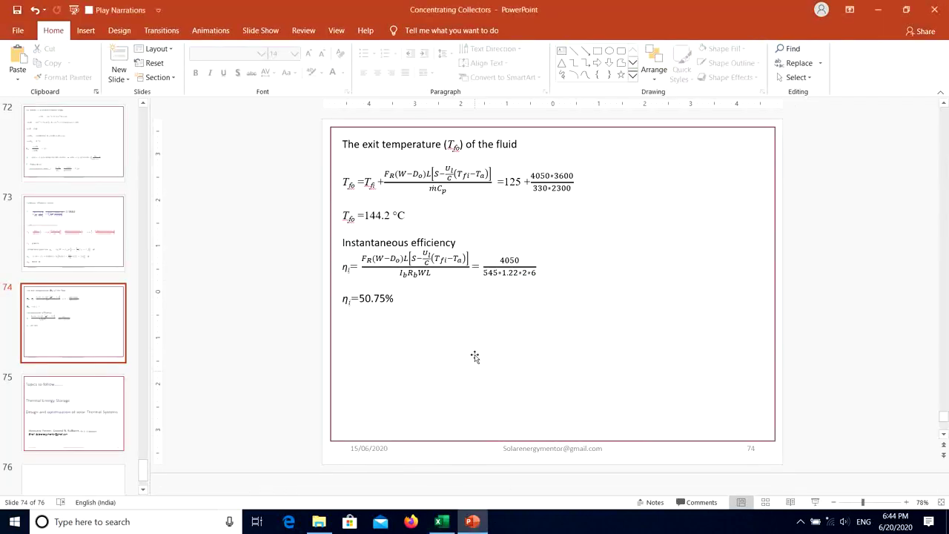
scroll(475, 357, "down", 1)
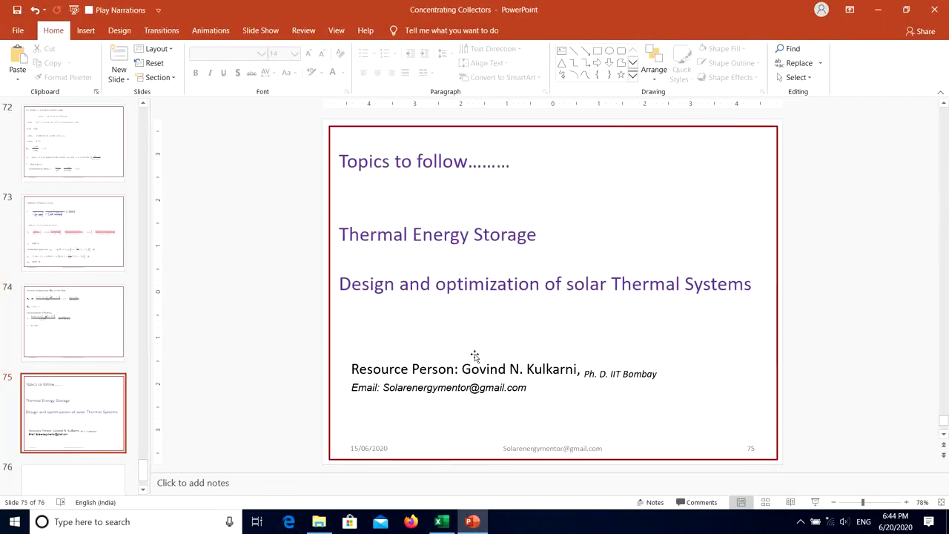